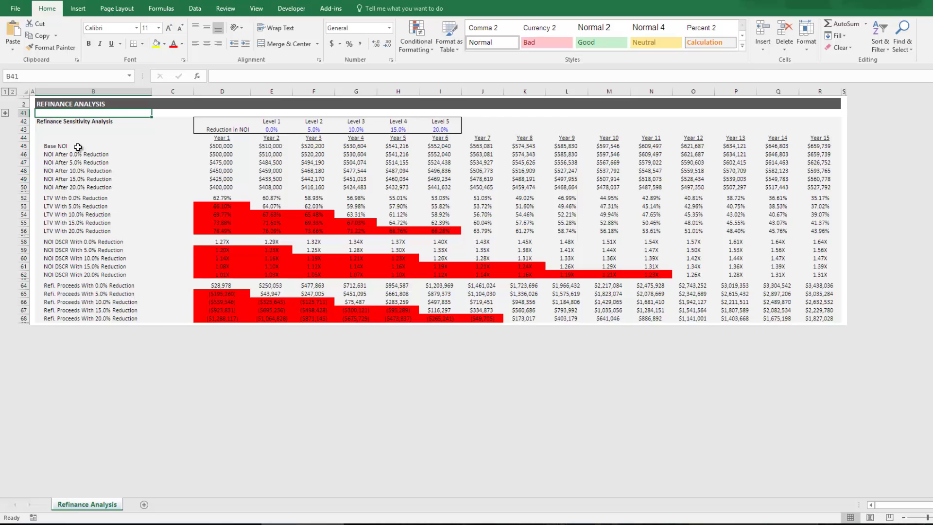
- Review the NOI reduction sensitivity table, then expand the grouped assumption rows 4–40
left_click_drag(80, 147, 814, 317)
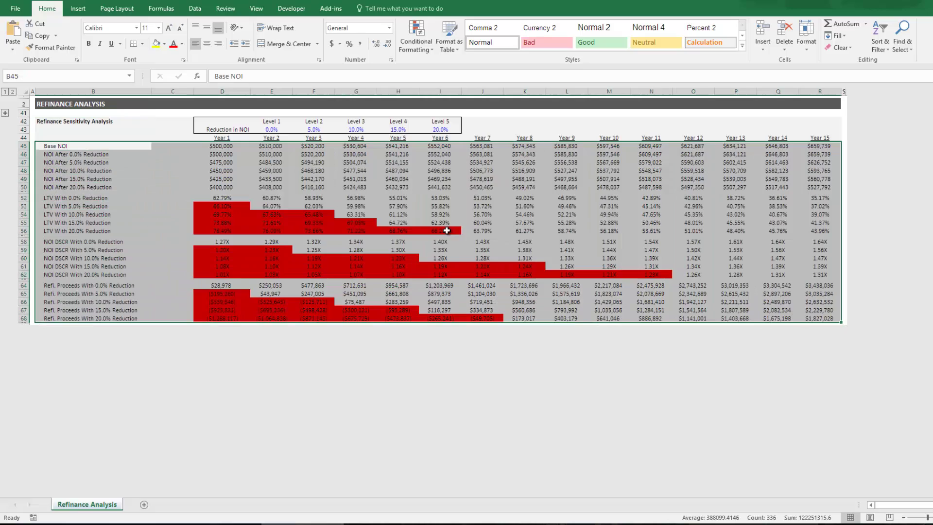
left_click(73, 156)
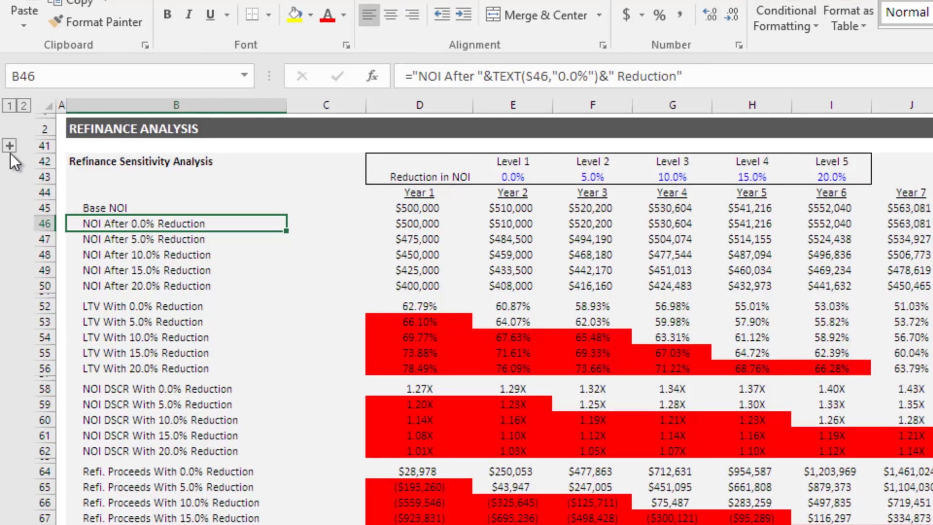
left_click(24, 106)
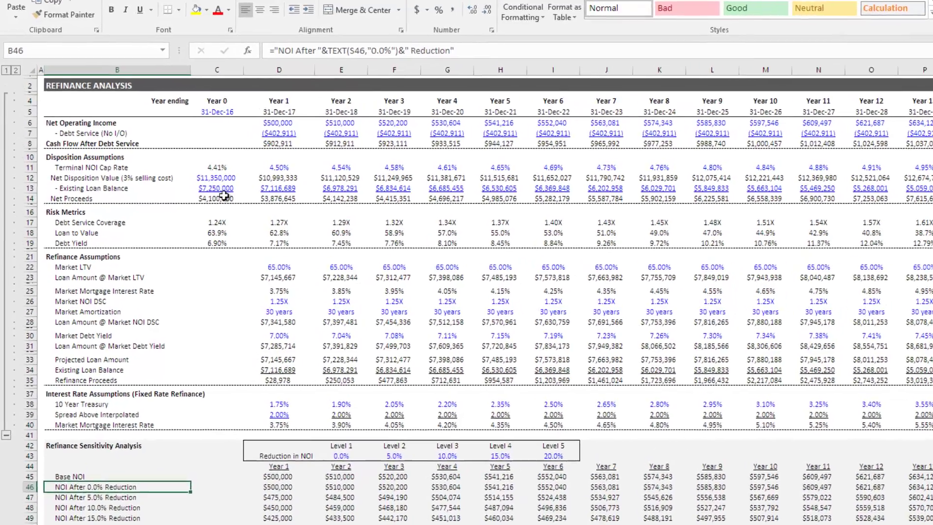
left_click(248, 148)
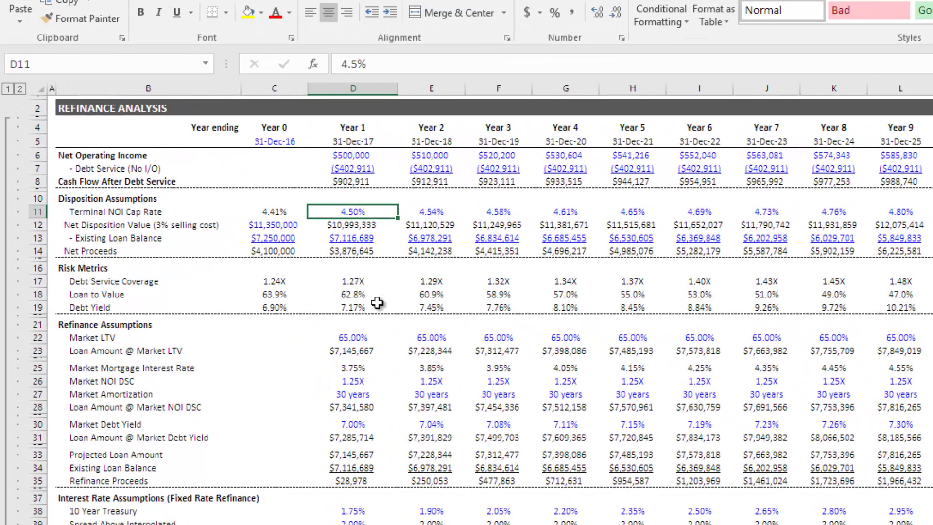
left_click(359, 157)
left_click_drag(359, 157, 932, 155)
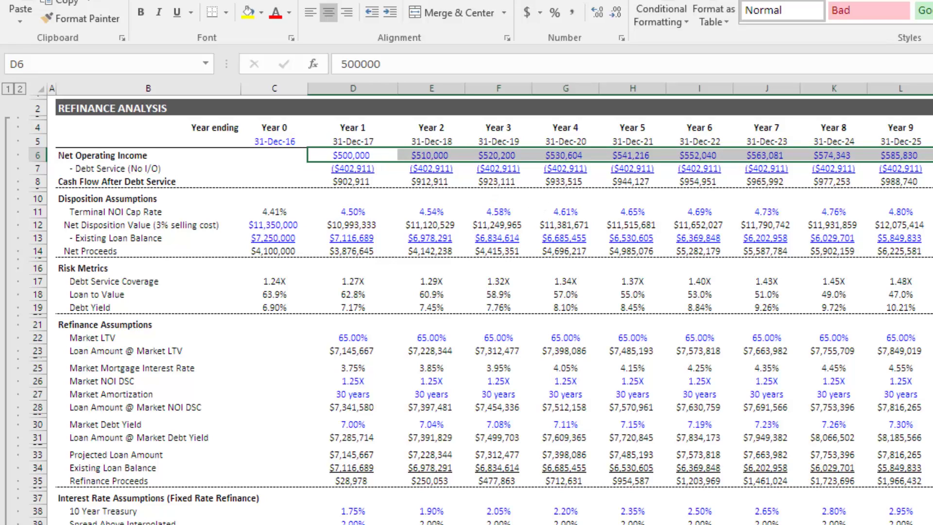
left_click(360, 168)
left_click_drag(378, 167, 932, 168)
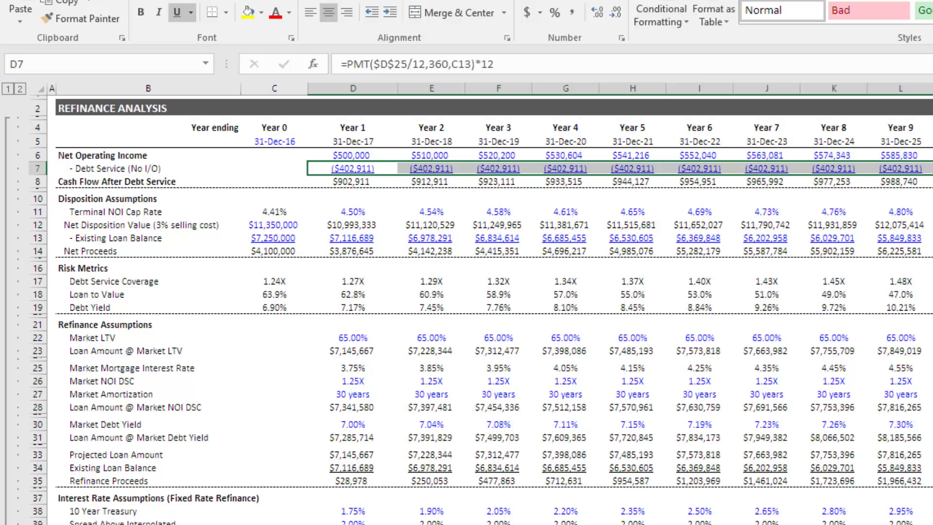
left_click(360, 156)
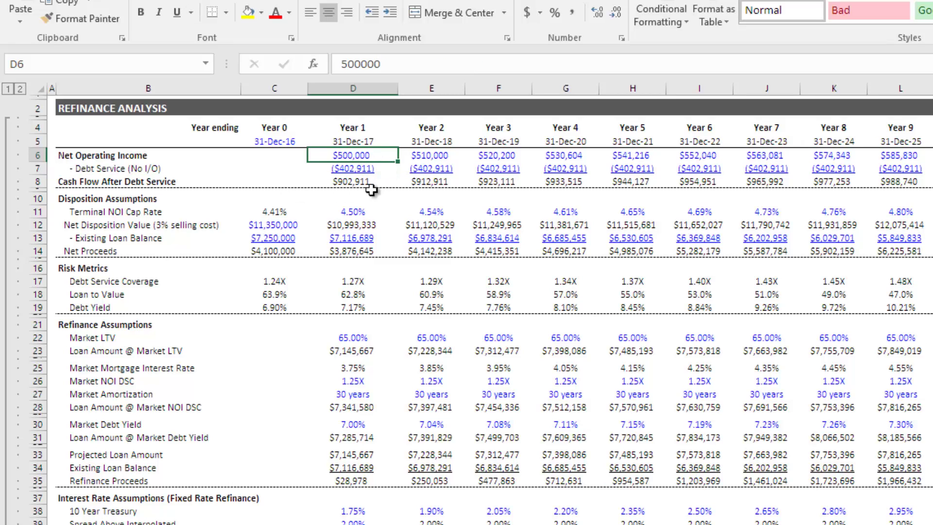
left_click(365, 166)
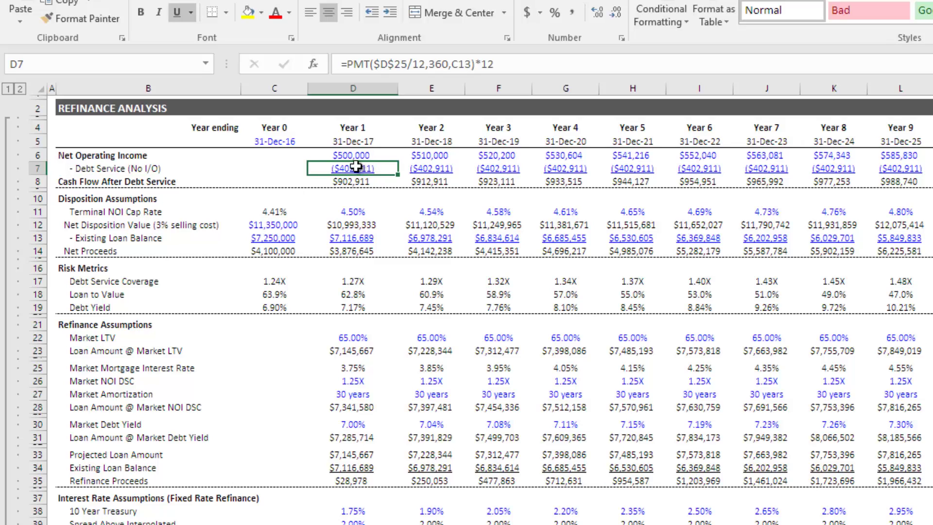
left_click(293, 222)
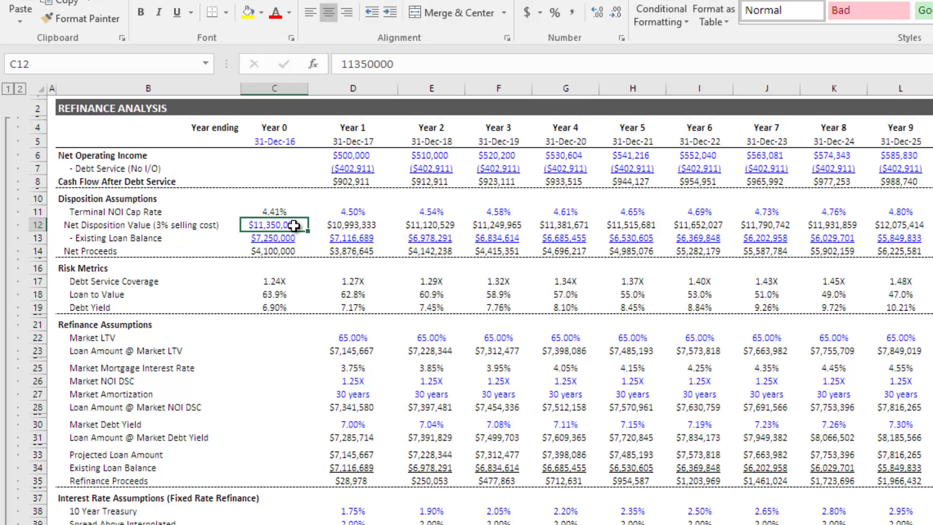
left_click(295, 238)
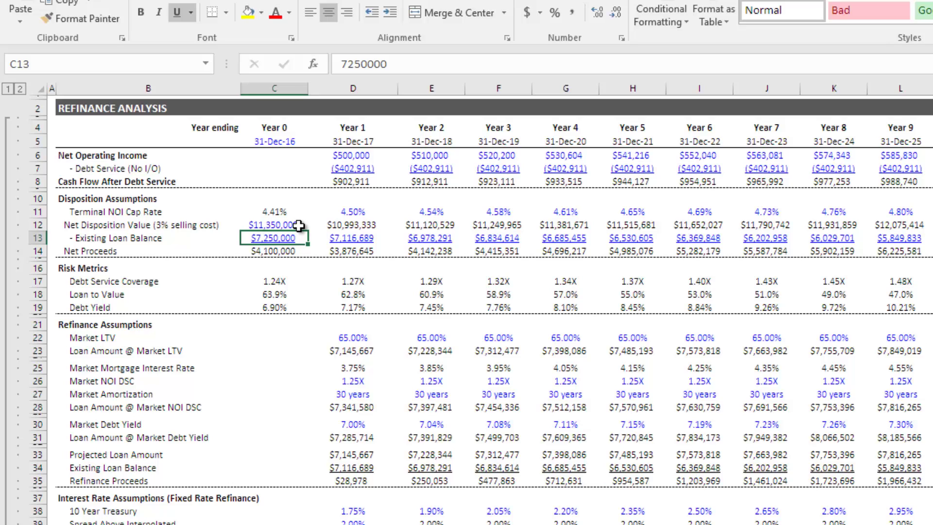
left_click(299, 225)
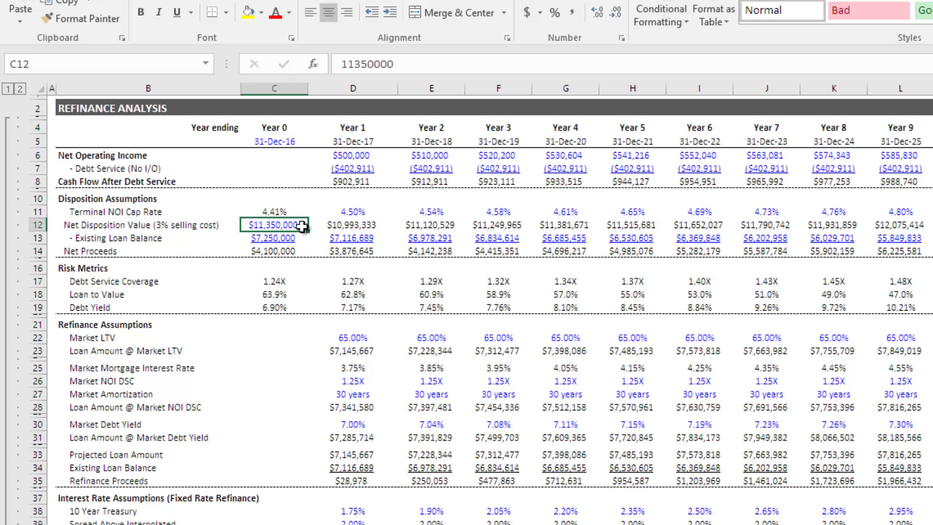
left_click(264, 238)
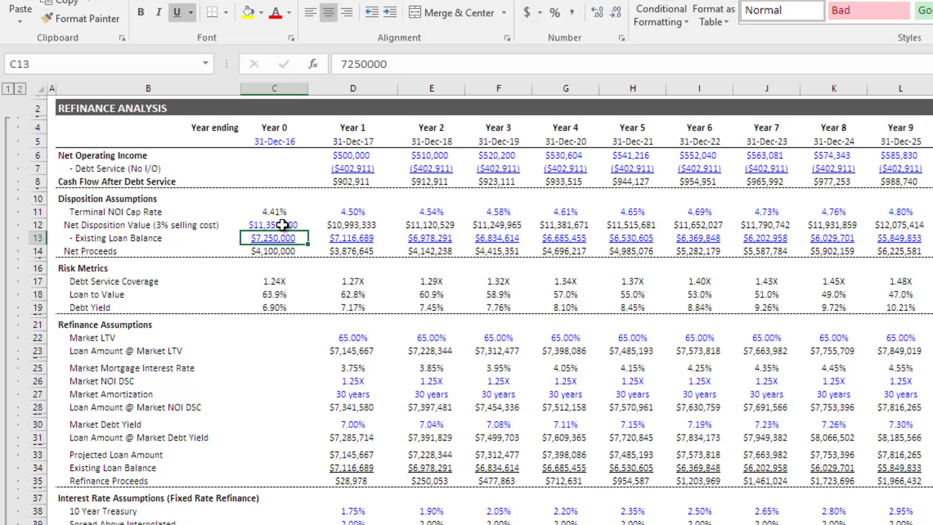
left_click(283, 226)
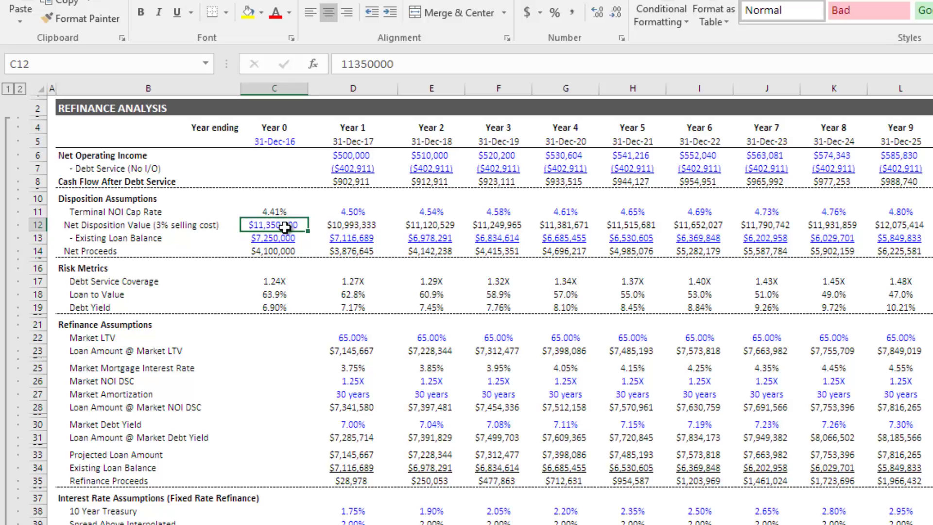
left_click(286, 237)
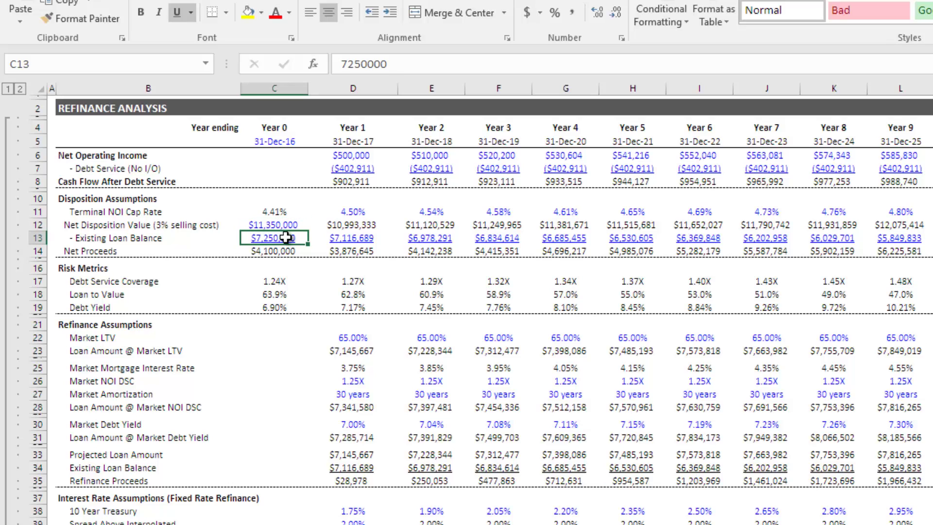
left_click(281, 250)
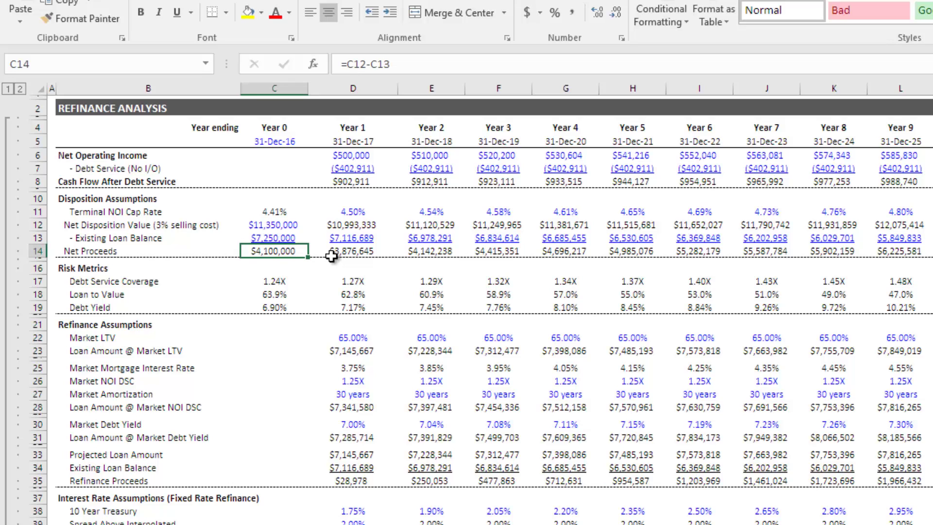
left_click(294, 238)
left_click(332, 239)
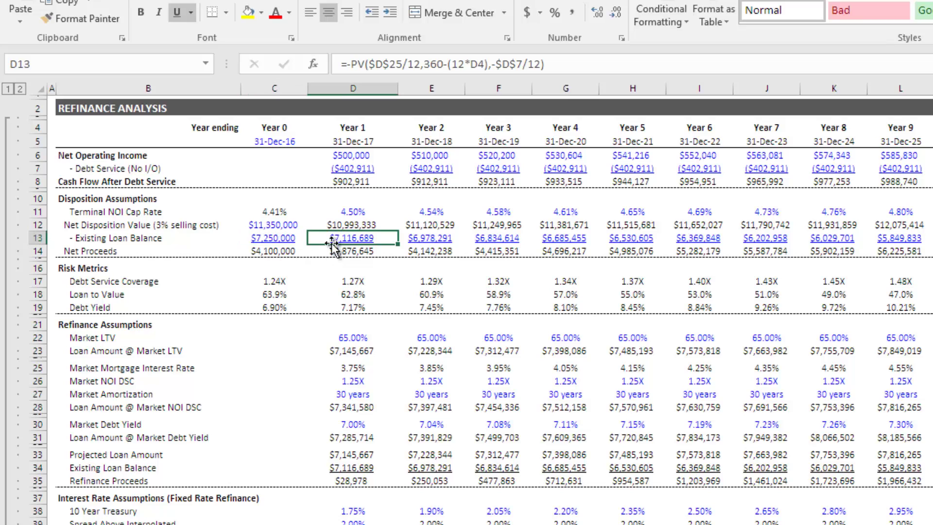
left_click(430, 242)
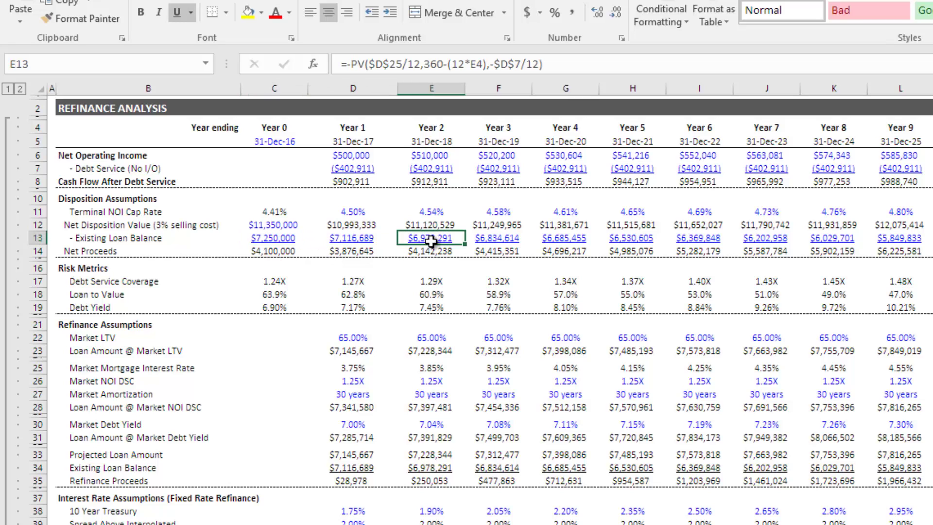
left_click(548, 242)
left_click(366, 236)
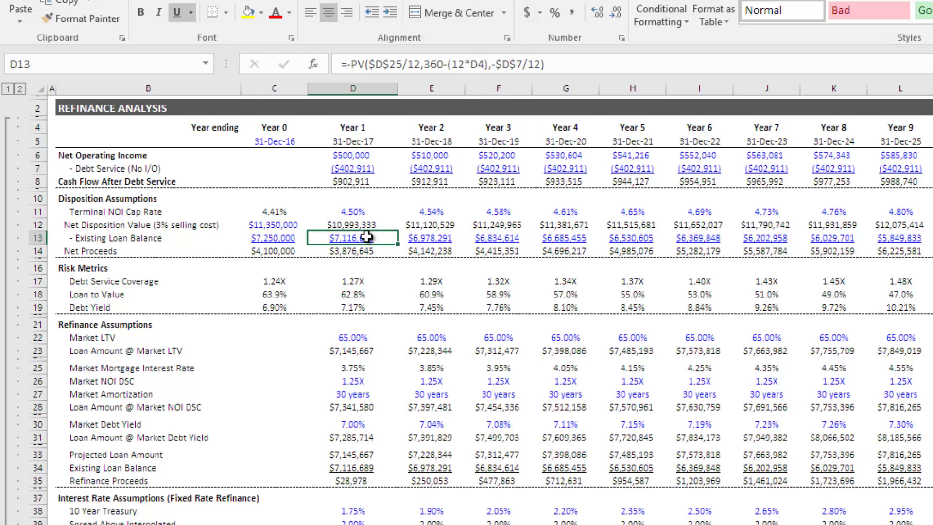
left_click(358, 259)
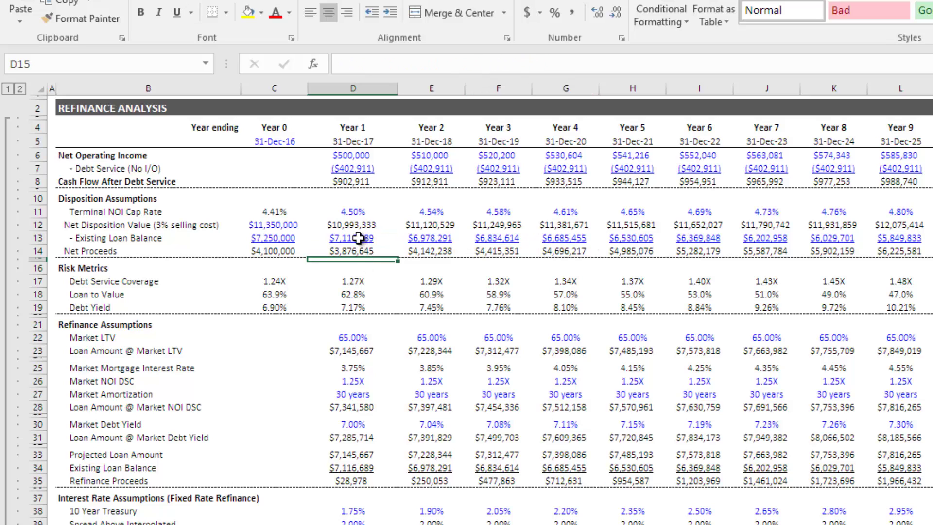
left_click(360, 250)
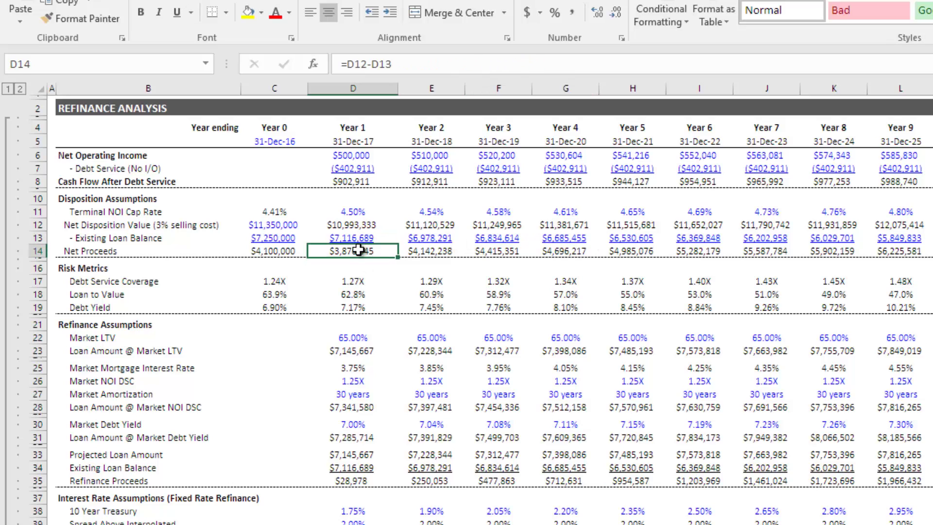
left_click_drag(358, 210, 563, 212)
left_click(355, 224)
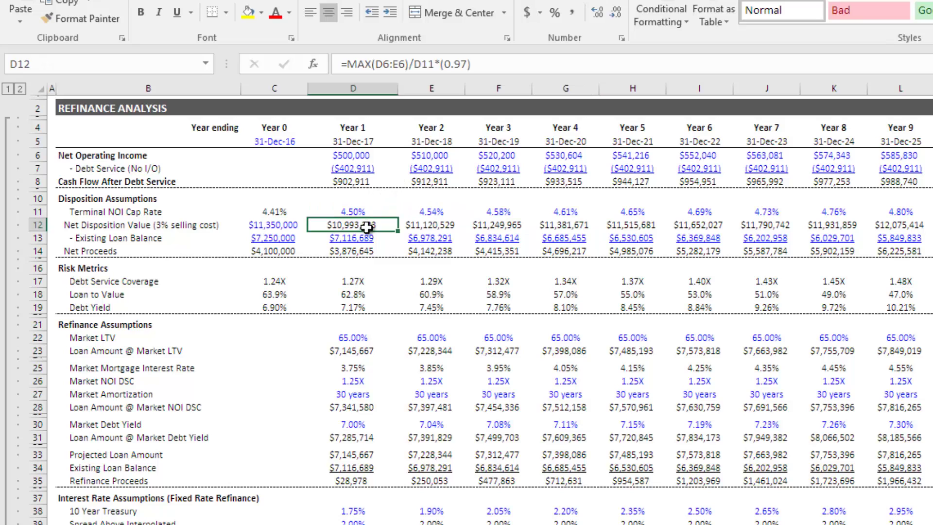
left_click_drag(366, 226, 855, 227)
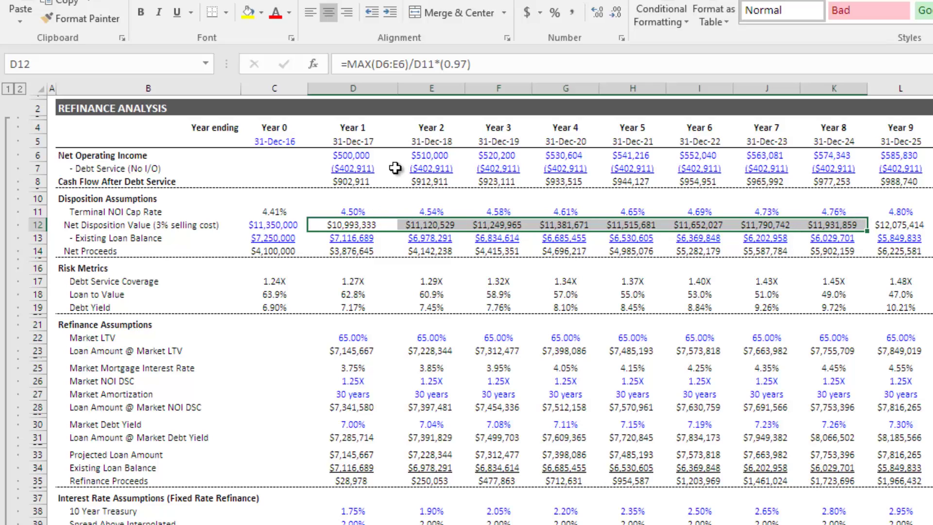
left_click(418, 154)
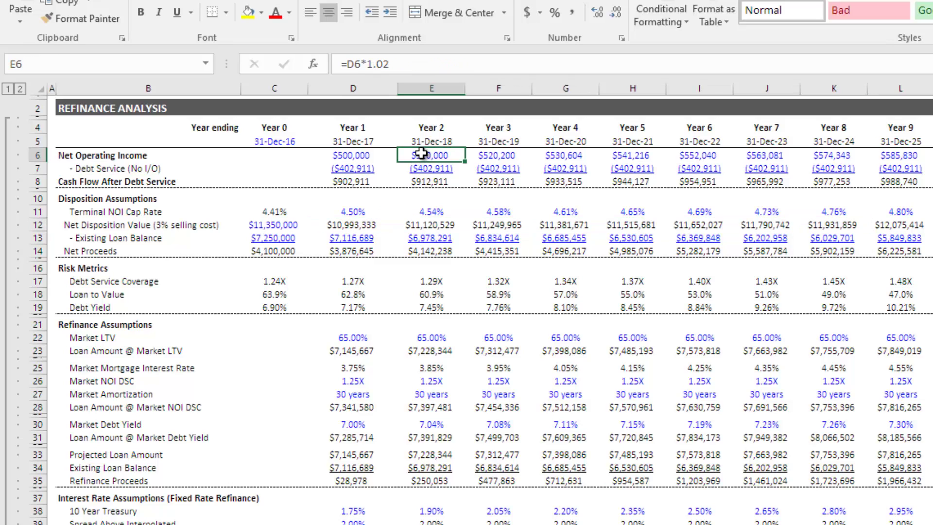
left_click(361, 211)
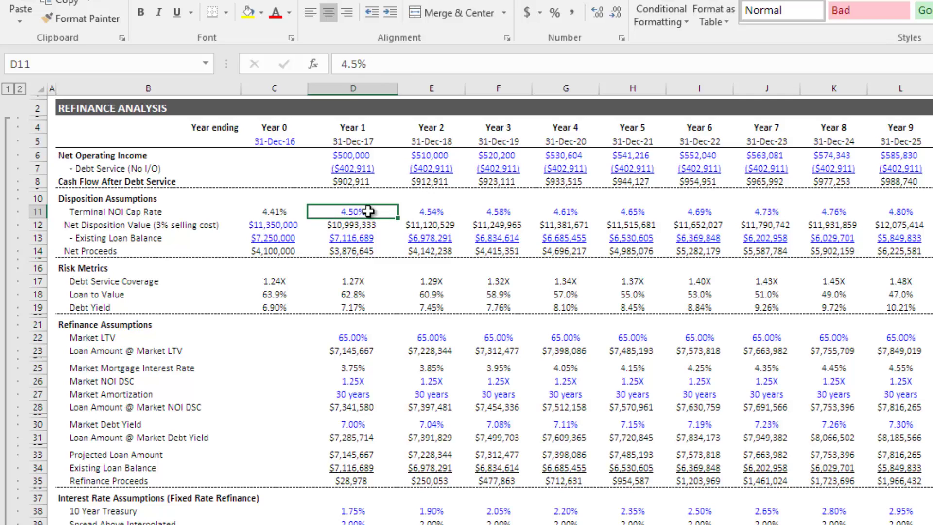
left_click_drag(368, 210, 932, 212)
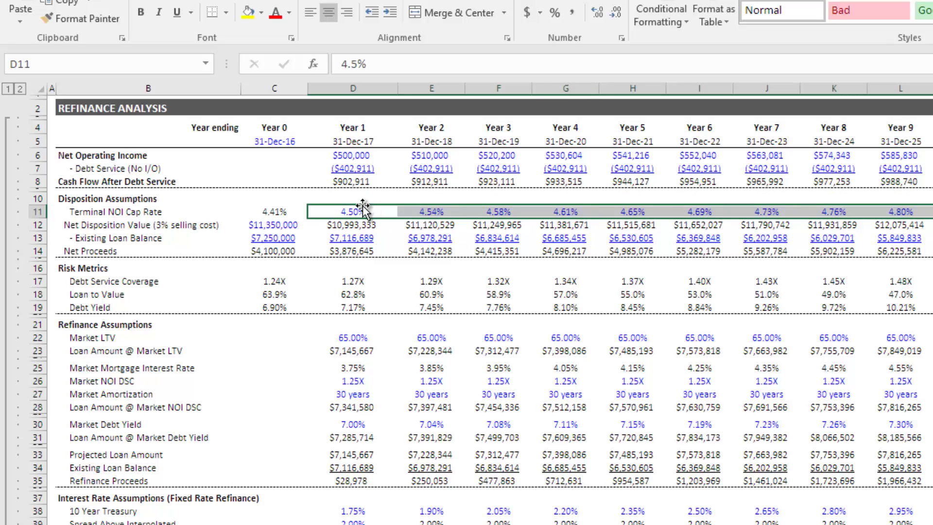
left_click(430, 229)
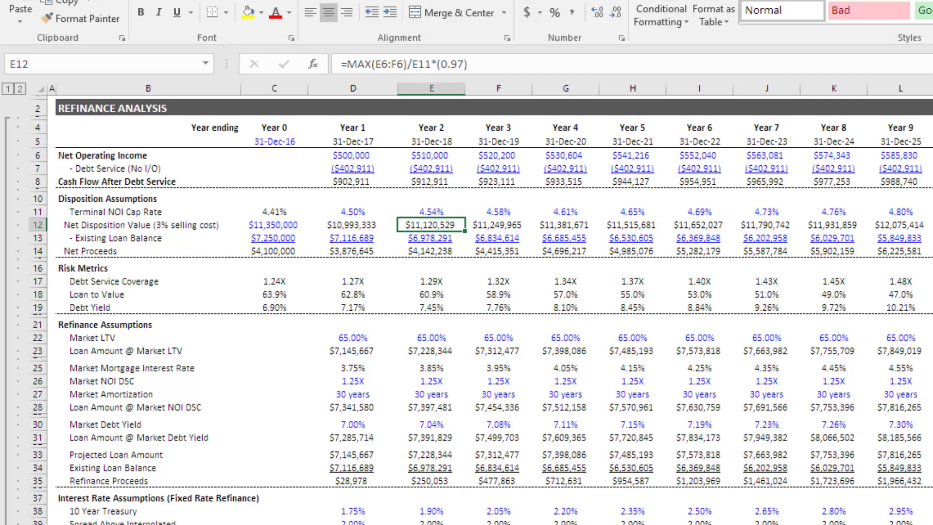
left_click(284, 284)
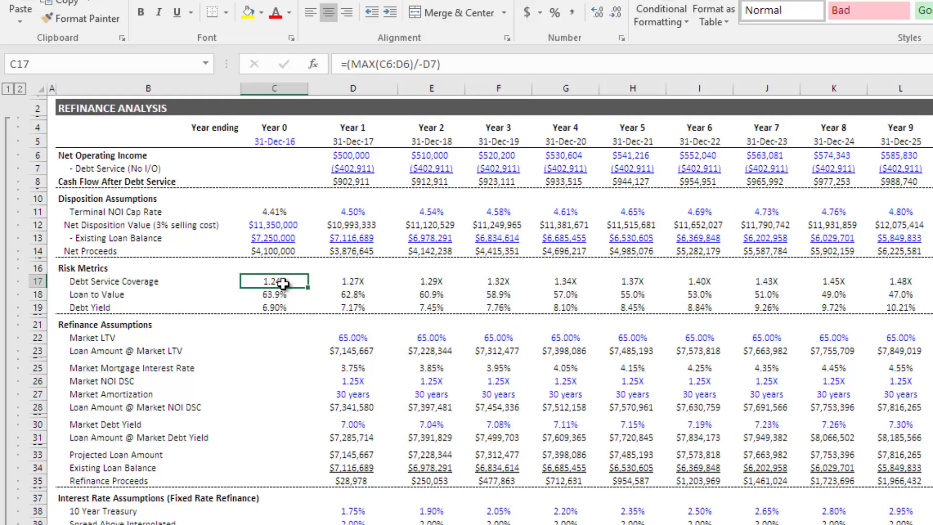
- Review the Year 1 through Year 5 debt service coverage formulas in row 17
left_click(351, 282)
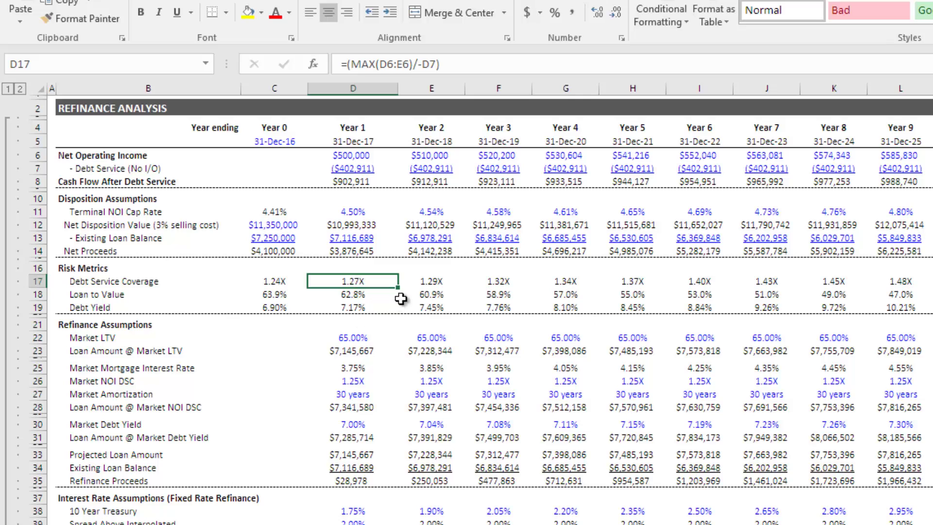
left_click(426, 279)
left_click(496, 287)
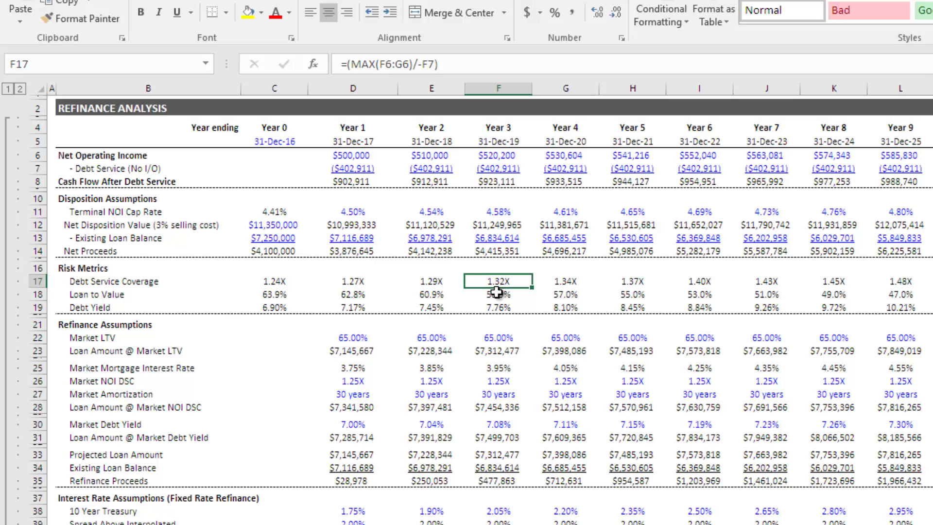
left_click(564, 283)
left_click(636, 284)
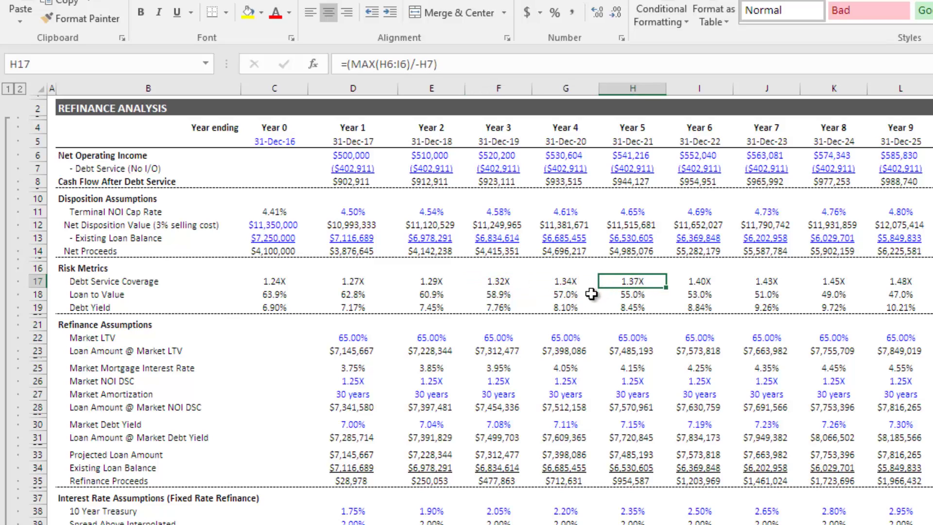
- Trace the H17 formula =(MAX(H6:I6)/-H7) behind the 1.37X Year 5 coverage, leaving it unchanged
double_click(605, 281)
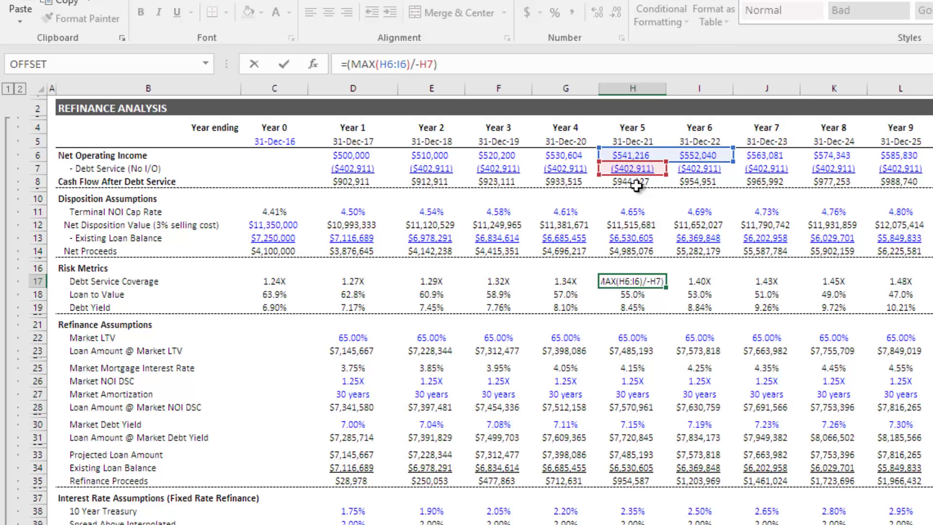
key("Escape")
key("F2")
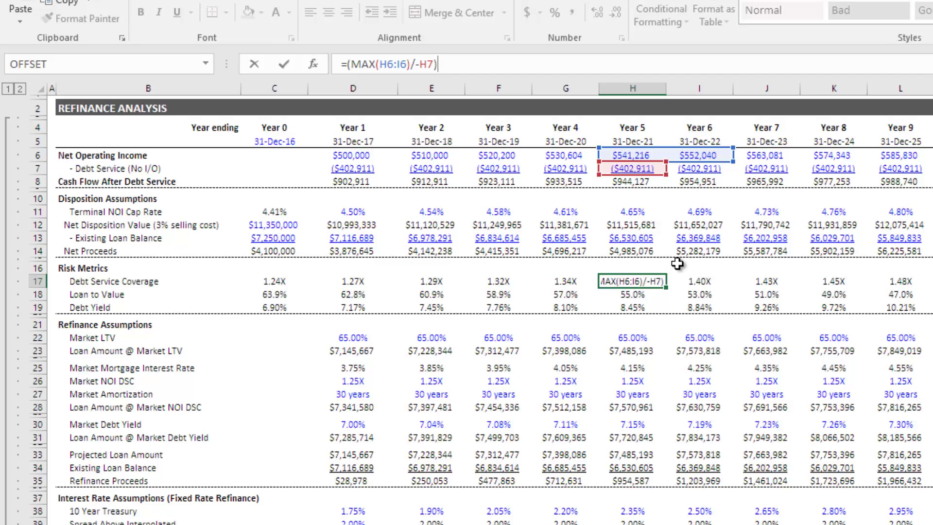
key("Escape")
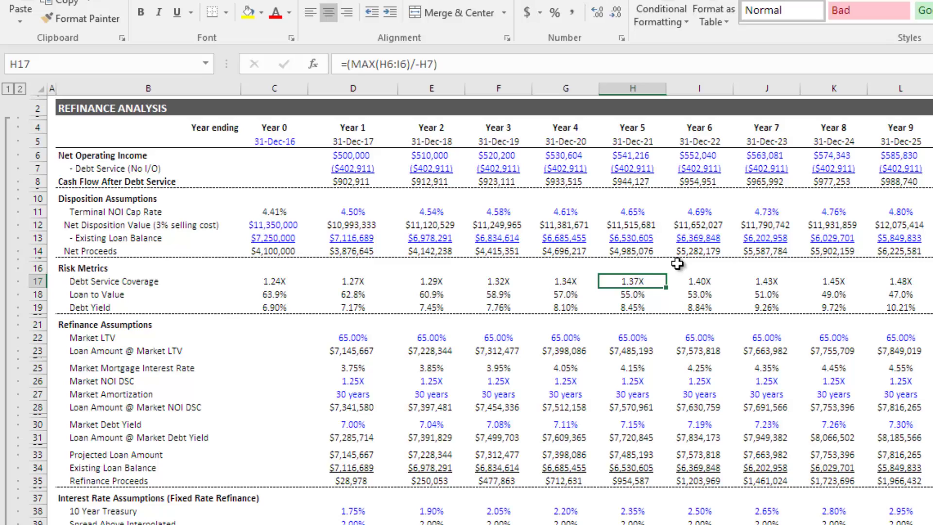
left_click(109, 282)
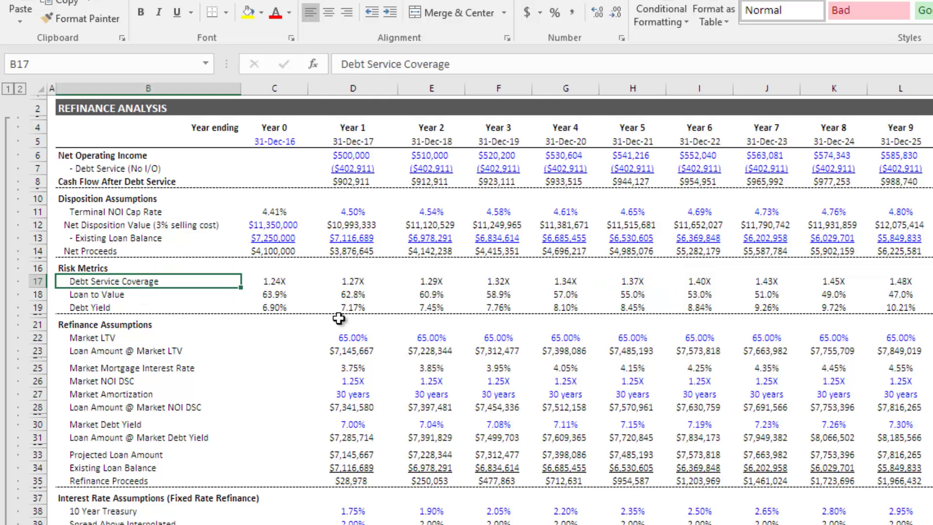
left_click(146, 295)
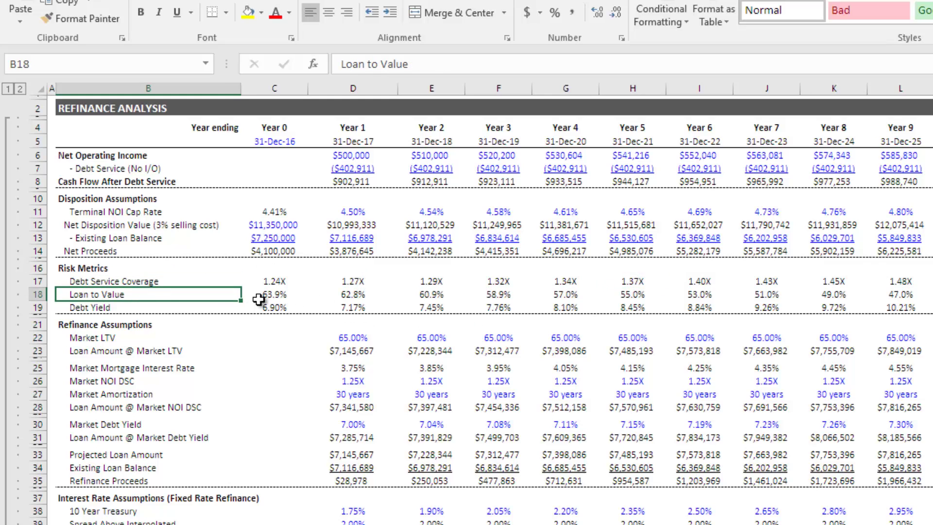
left_click(282, 296)
left_click_drag(322, 295, 709, 295)
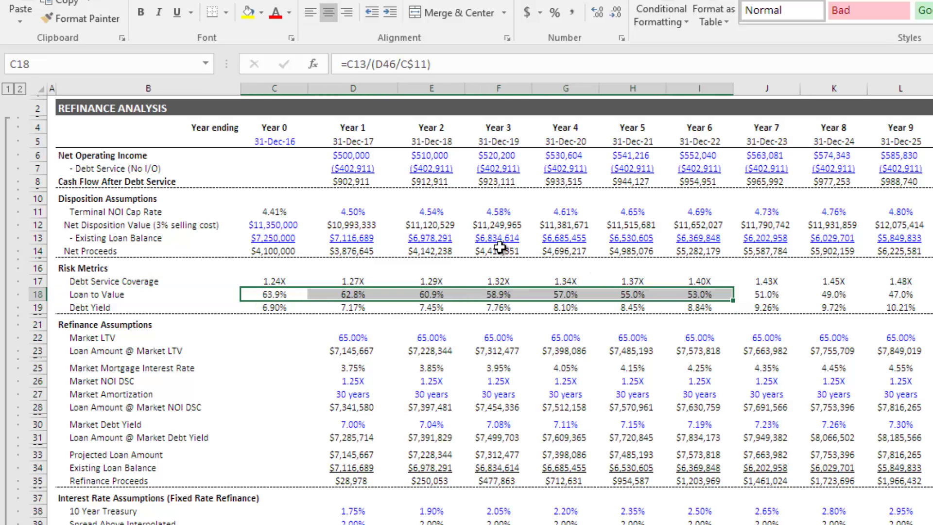
left_click(444, 238)
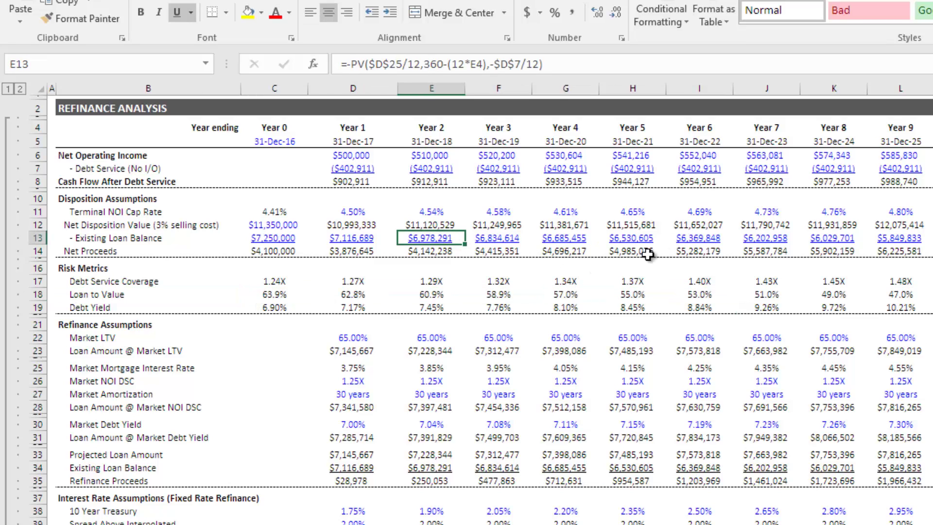
left_click(434, 226)
left_click(561, 226)
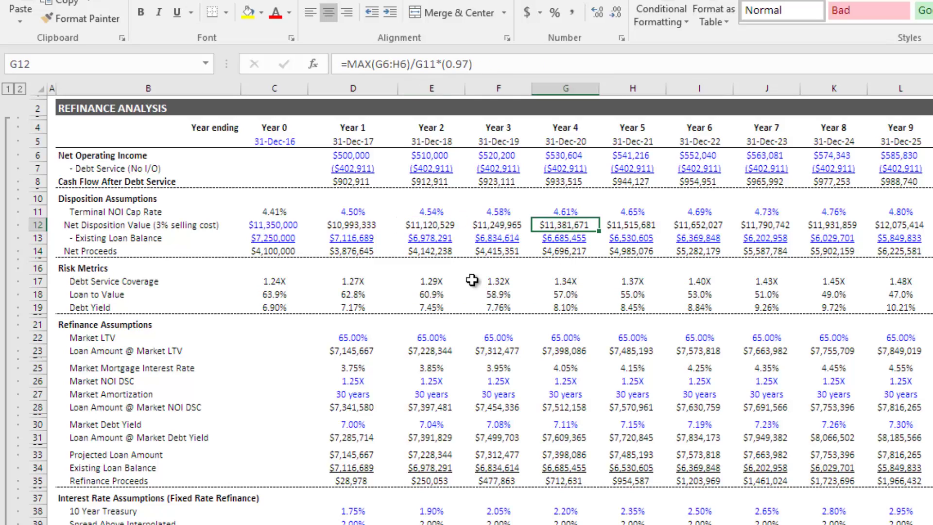
left_click_drag(358, 294, 588, 295)
left_click(286, 298)
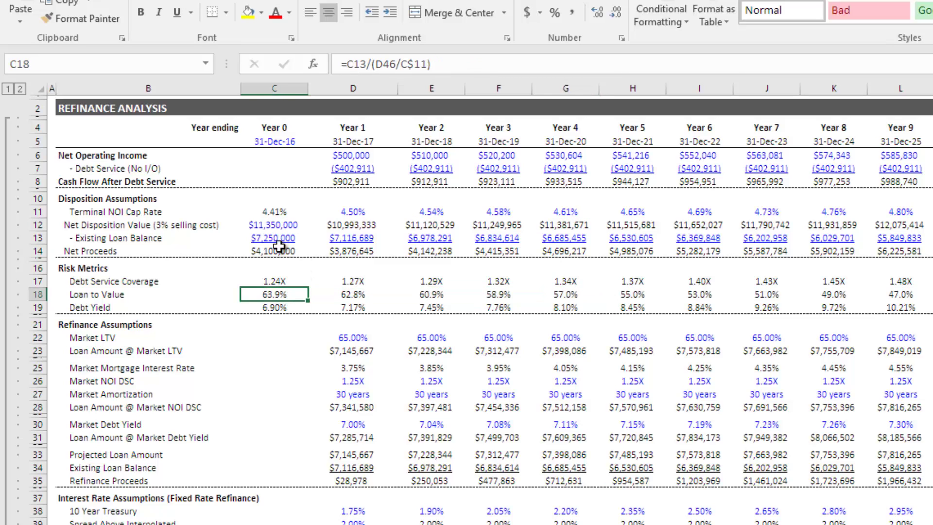
left_click(292, 306)
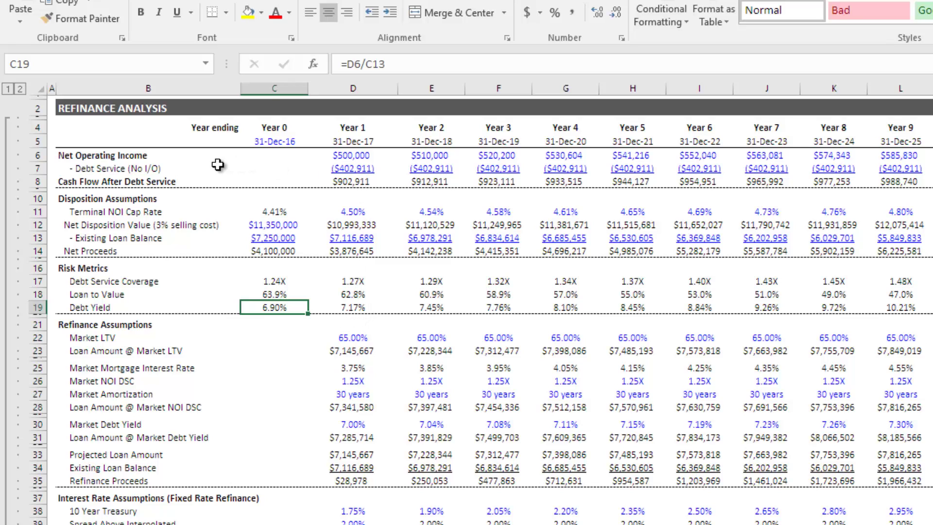
left_click_drag(219, 160, 465, 304)
left_click(467, 306)
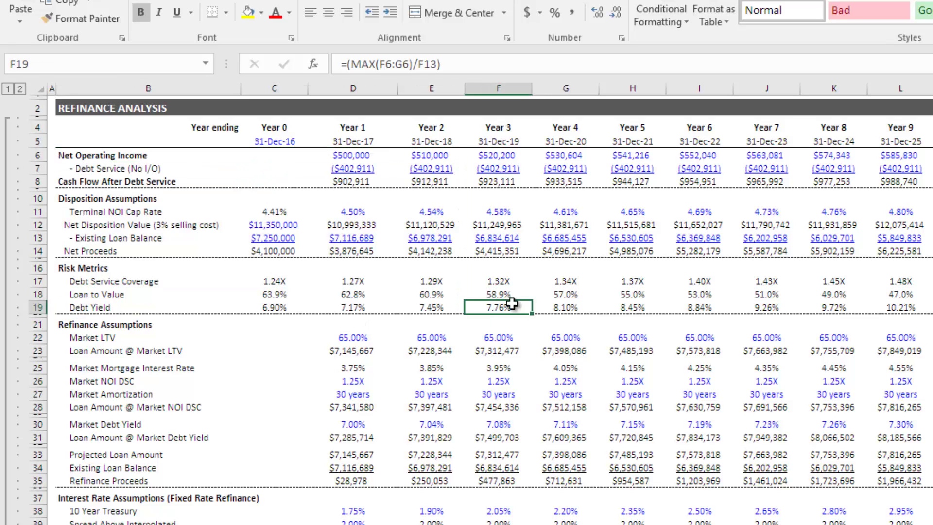
scroll(228, 384, "down", 1)
scroll(179, 323, "down", 2)
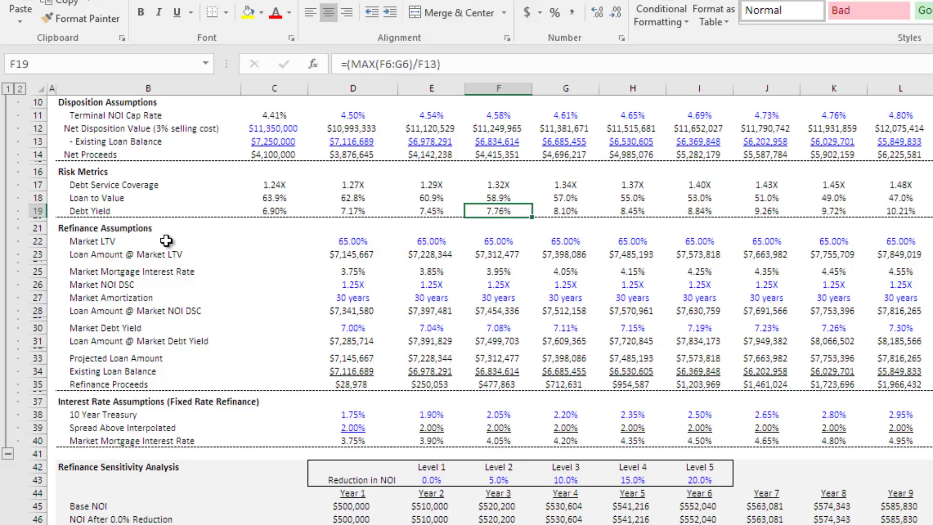
left_click(351, 245)
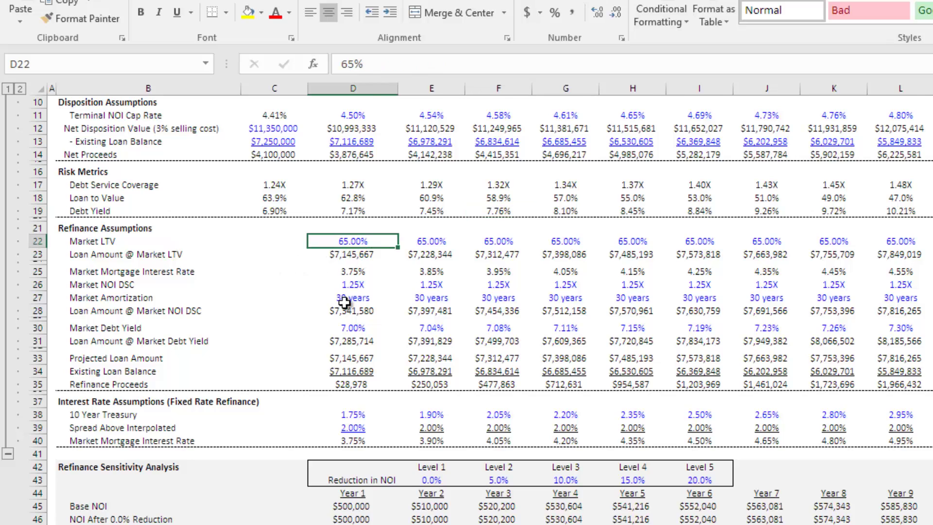
scroll(344, 302, "up", 1)
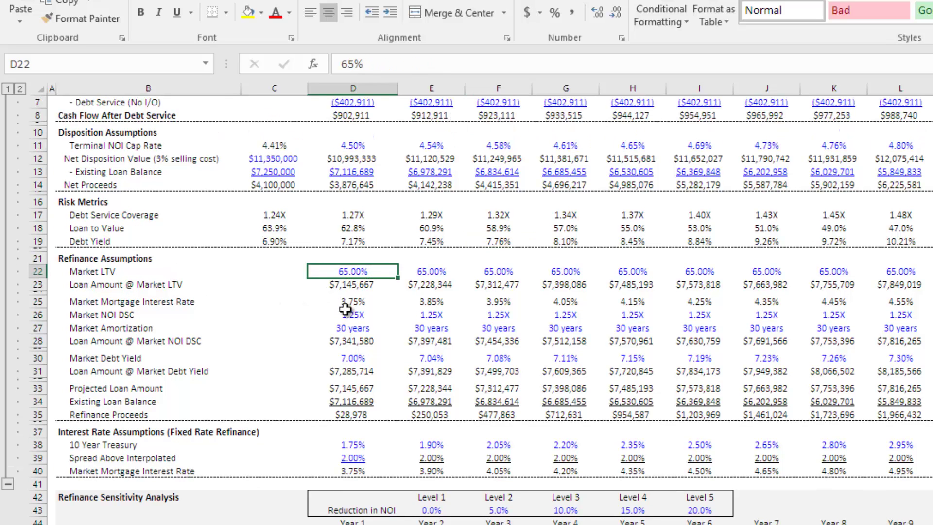
scroll(345, 305, "up", 2)
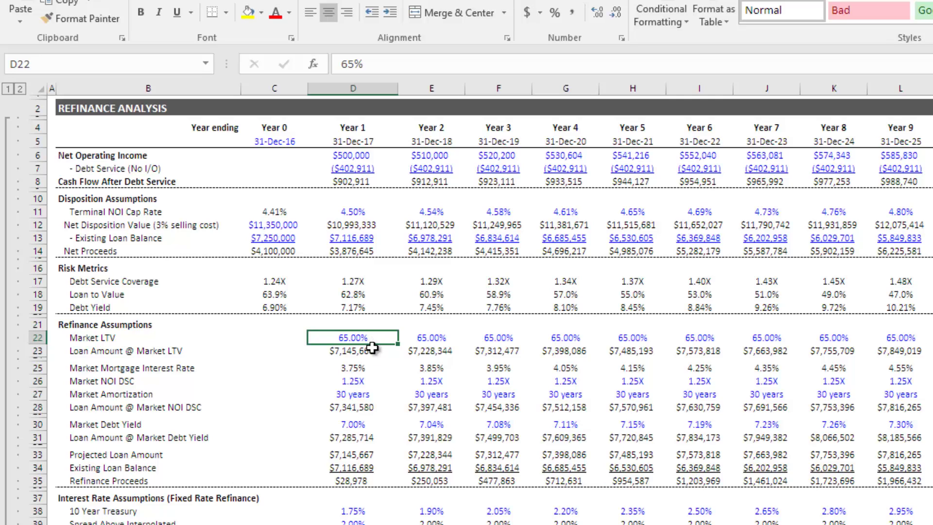
left_click(367, 380)
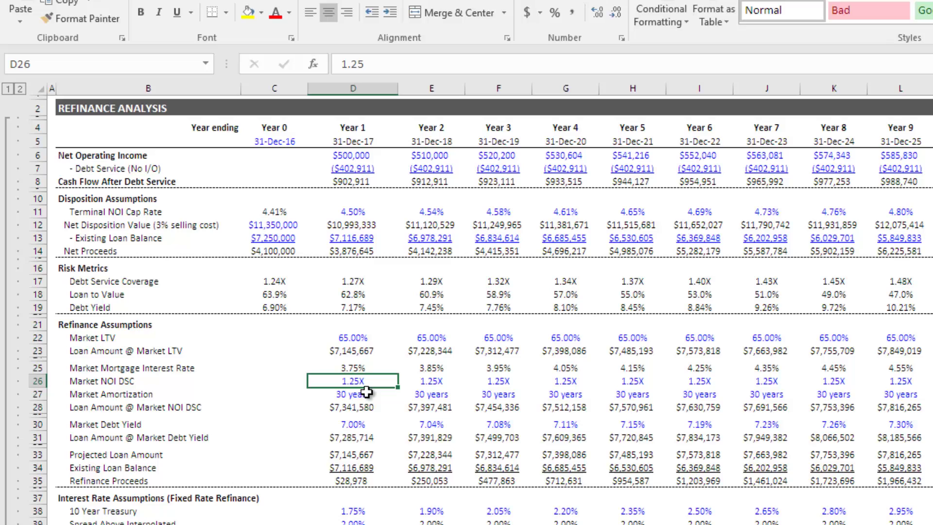
left_click(361, 336)
left_click(362, 382)
left_click(372, 395)
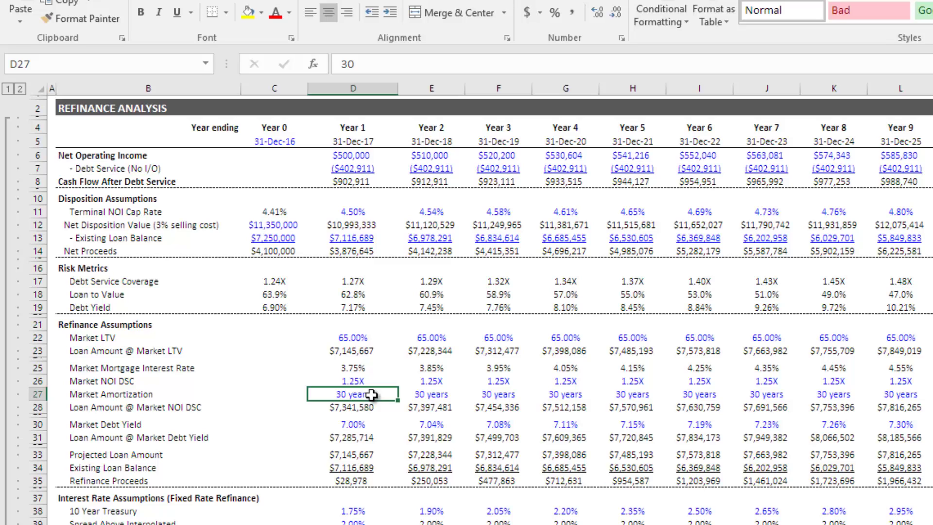
left_click(361, 382)
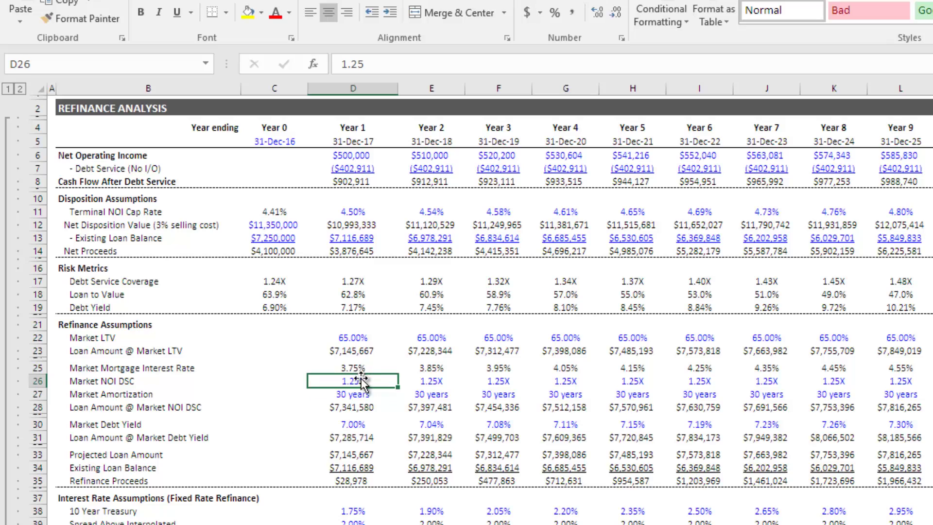
left_click(360, 394)
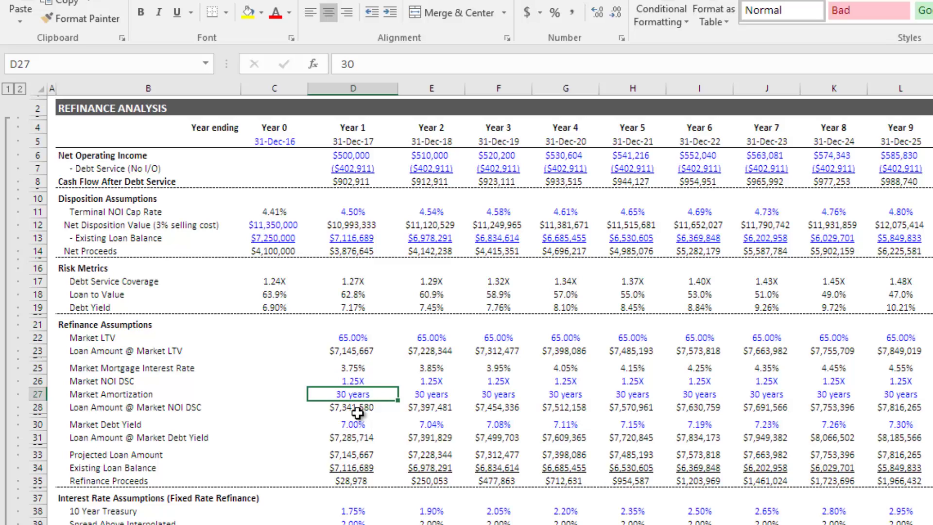
left_click(352, 425)
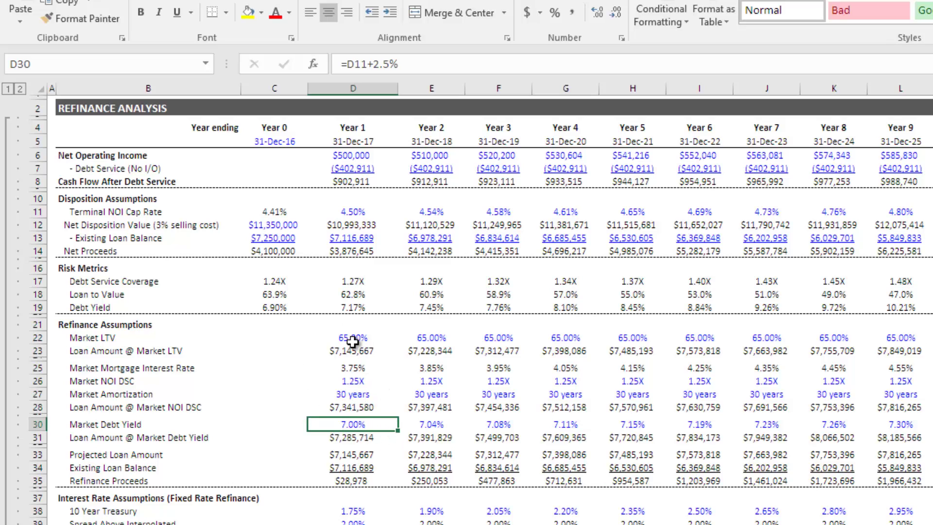
left_click_drag(354, 211, 922, 213)
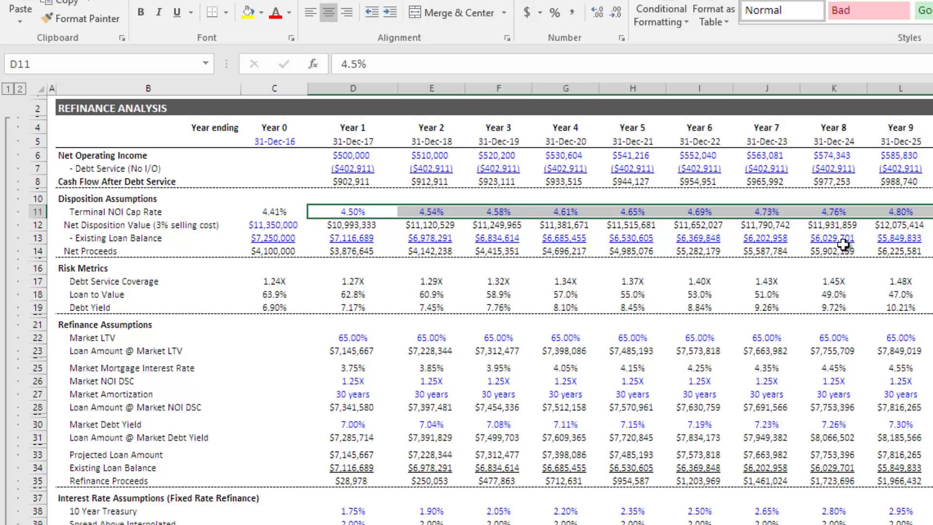
left_click_drag(388, 424, 930, 425)
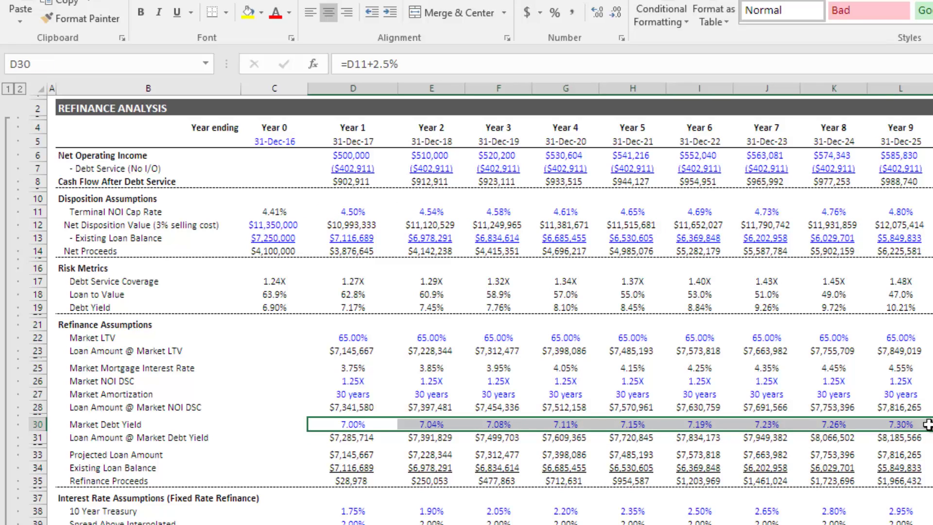
left_click(358, 437)
key("ctrl+bracketleft")
left_click(357, 426)
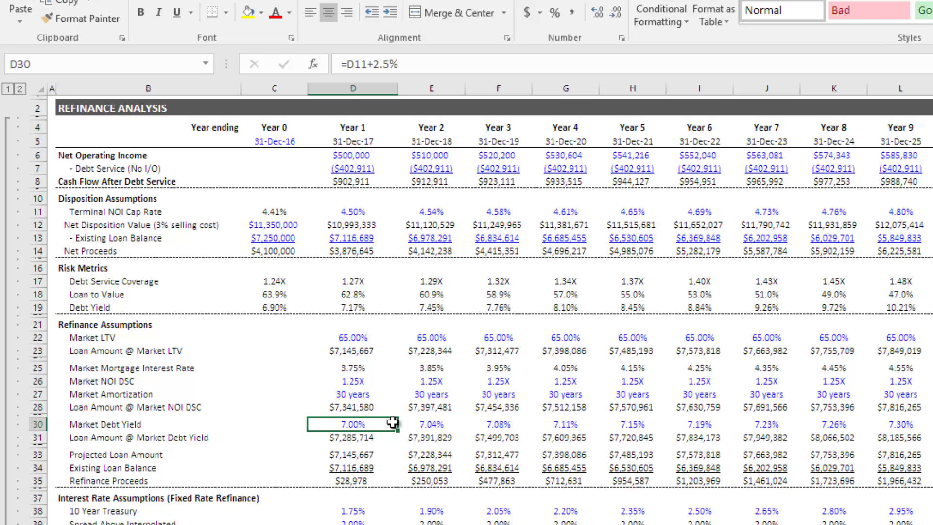
scroll(369, 422, "down", 1)
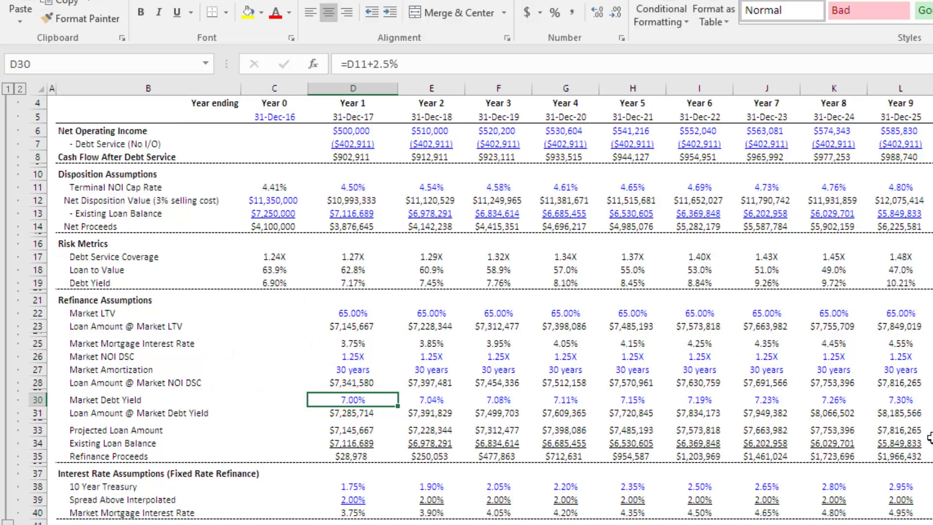
scroll(402, 382, "down", 1)
left_click(347, 373)
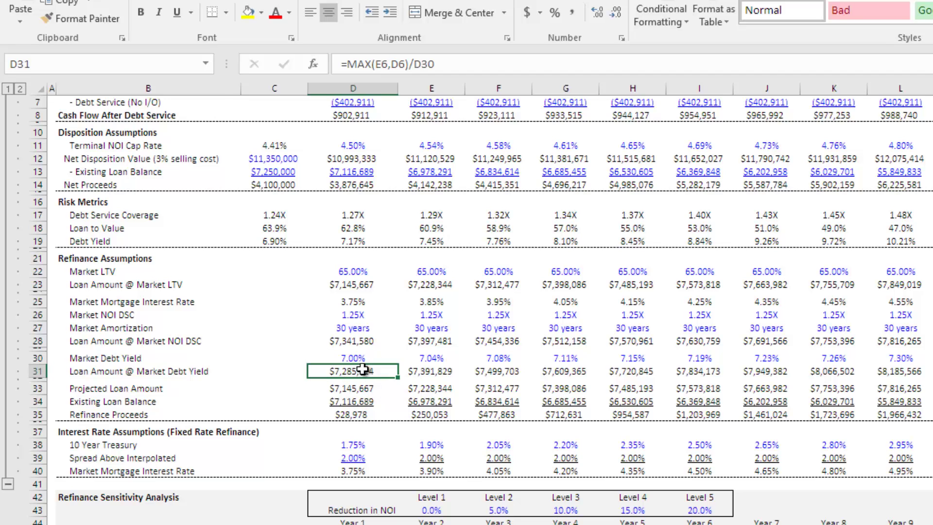
scroll(354, 389, "up", 1)
left_click(359, 399)
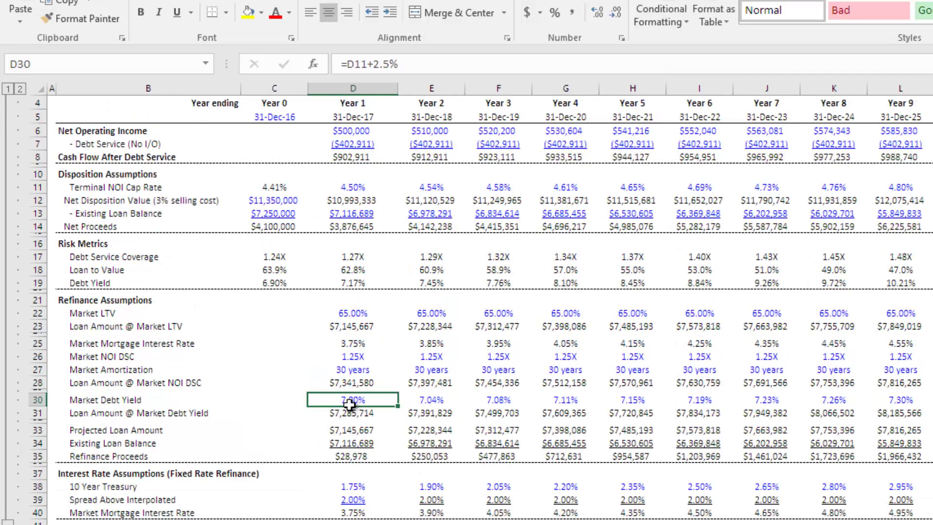
scroll(352, 403, "up", 1)
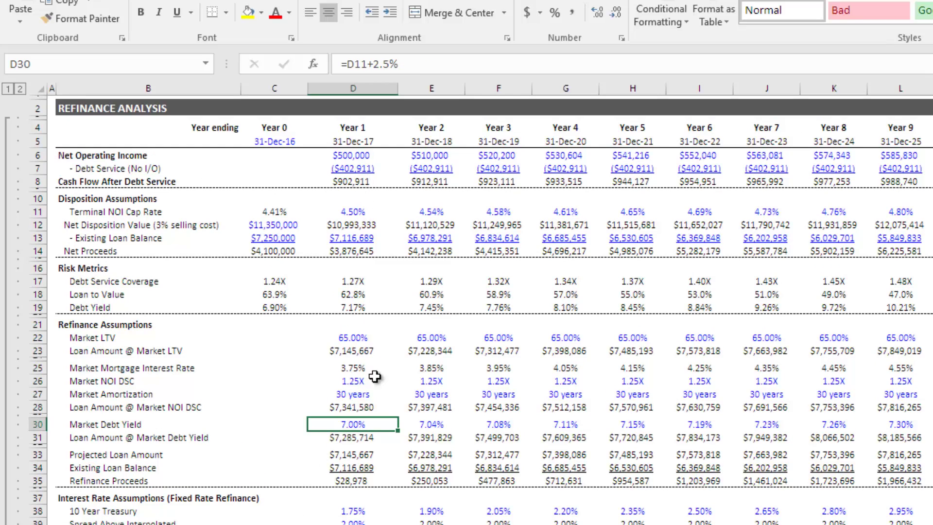
left_click(366, 438)
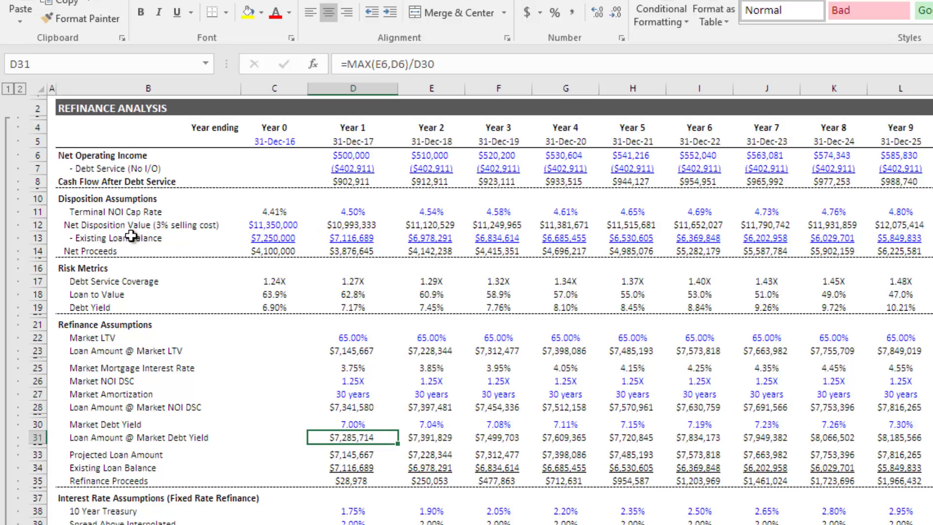
left_click(344, 241)
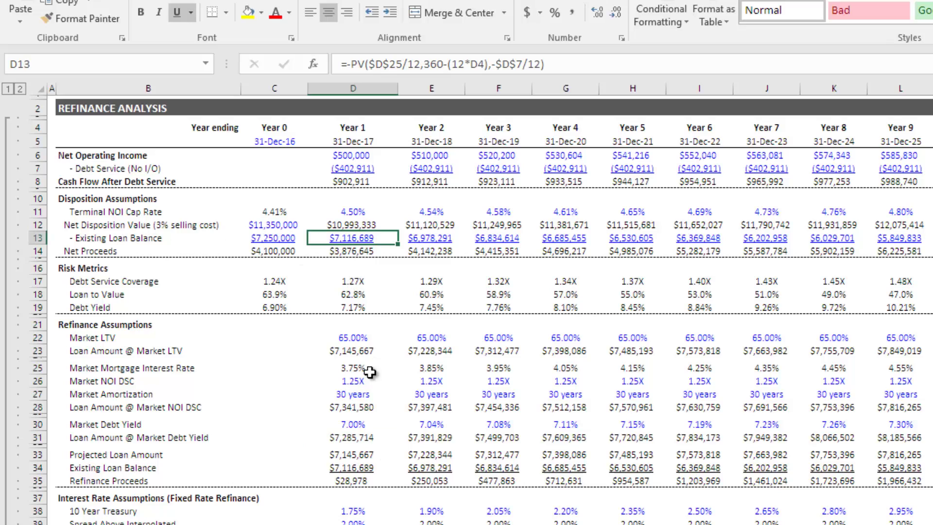
left_click_drag(363, 427, 364, 435)
left_click(362, 437)
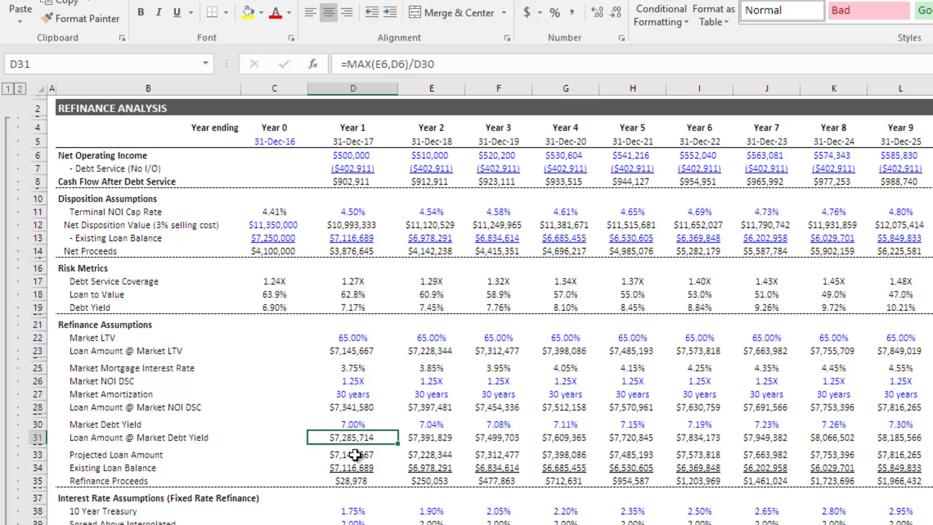
left_click(357, 341)
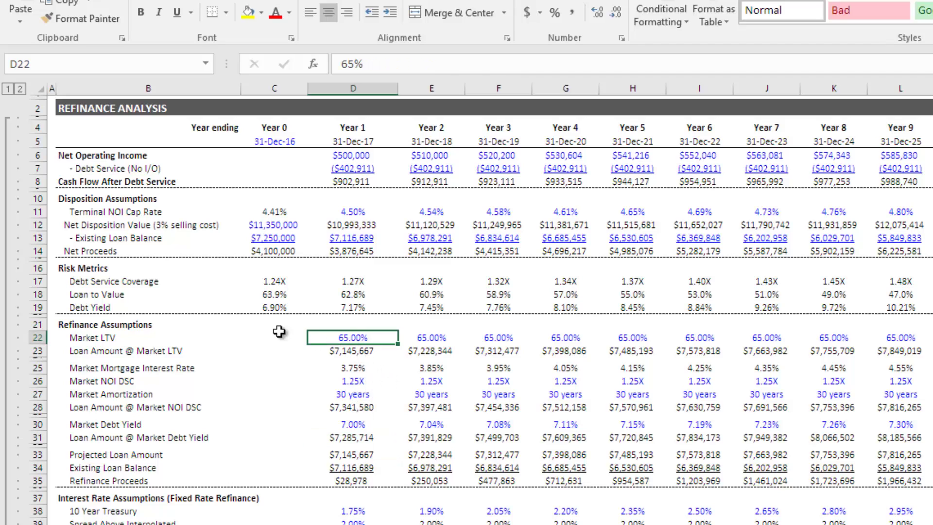
left_click(370, 351)
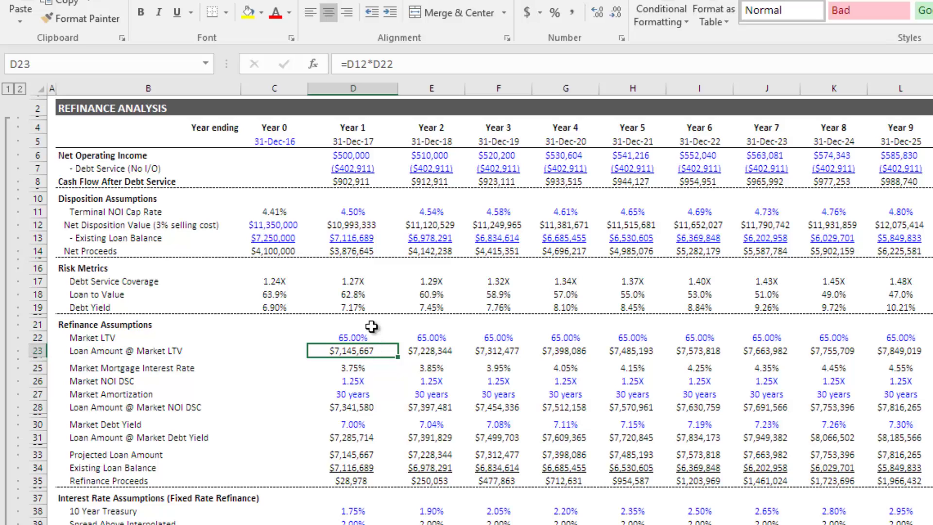
left_click(358, 225)
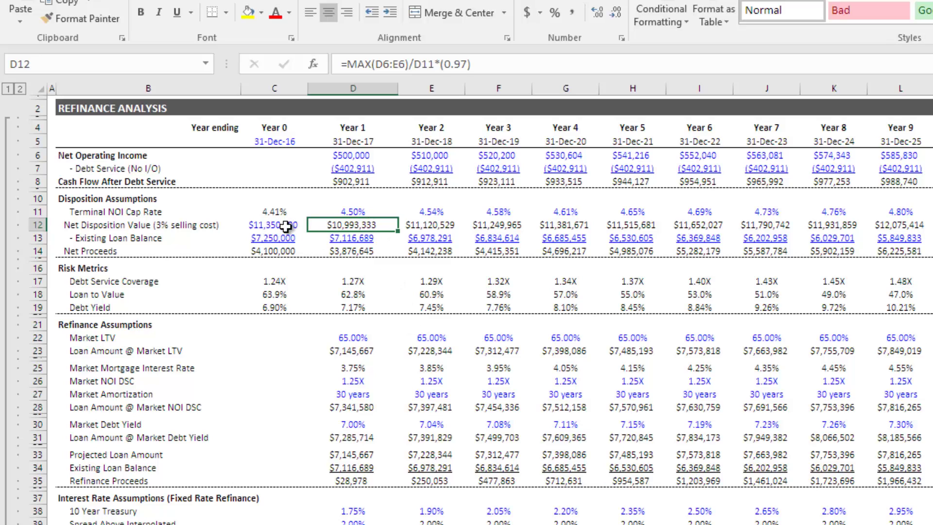
left_click(360, 350)
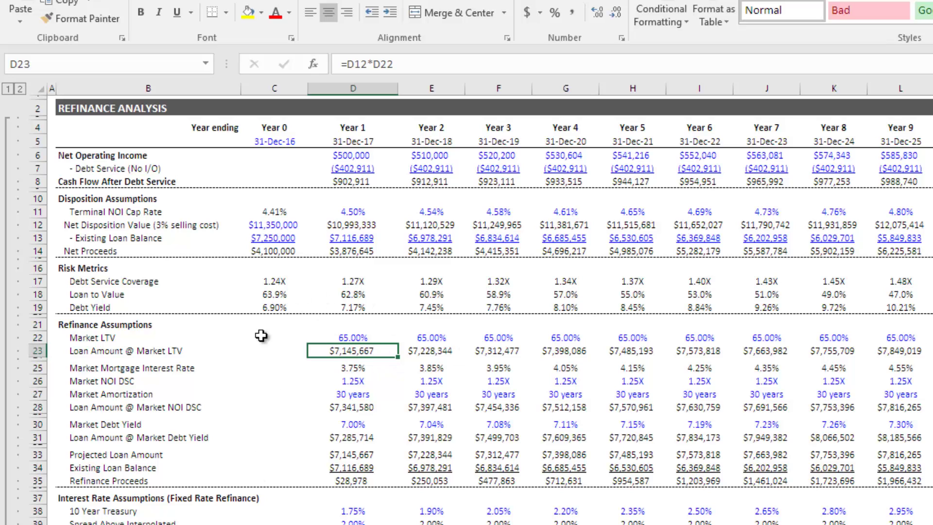
scroll(302, 359, "down", 1)
scroll(282, 364, "down", 1)
scroll(284, 353, "down", 3)
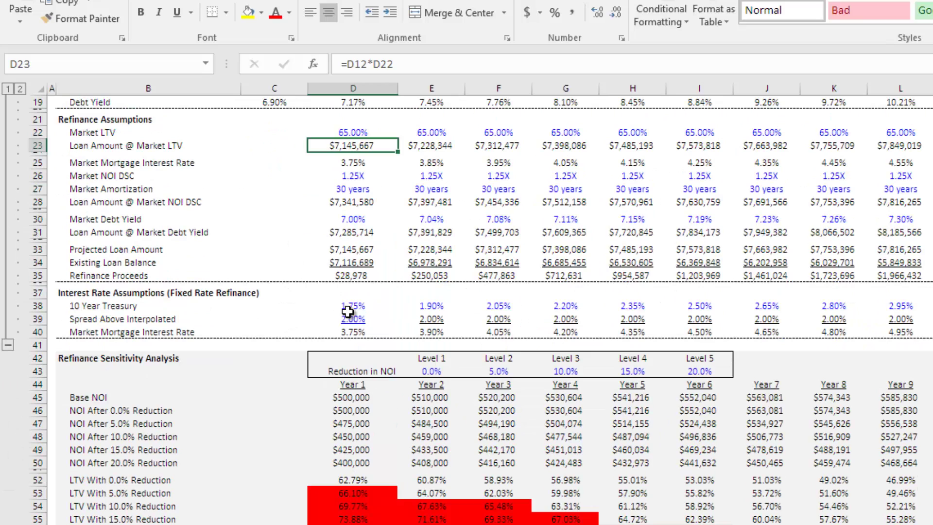
left_click(353, 306)
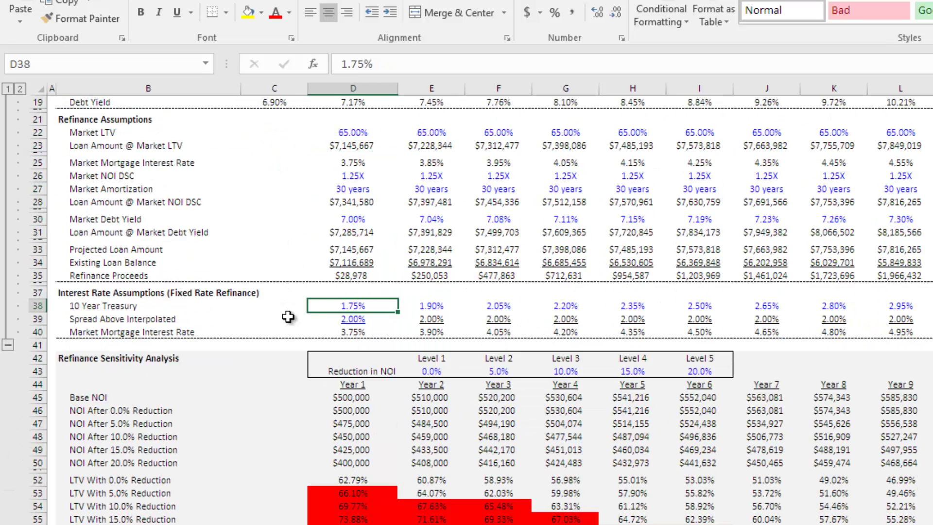
left_click(371, 317)
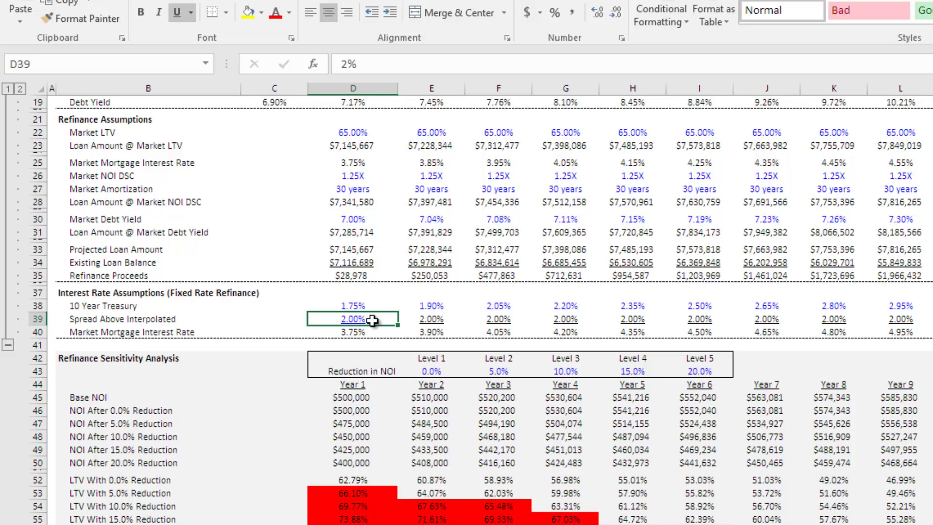
left_click(369, 305)
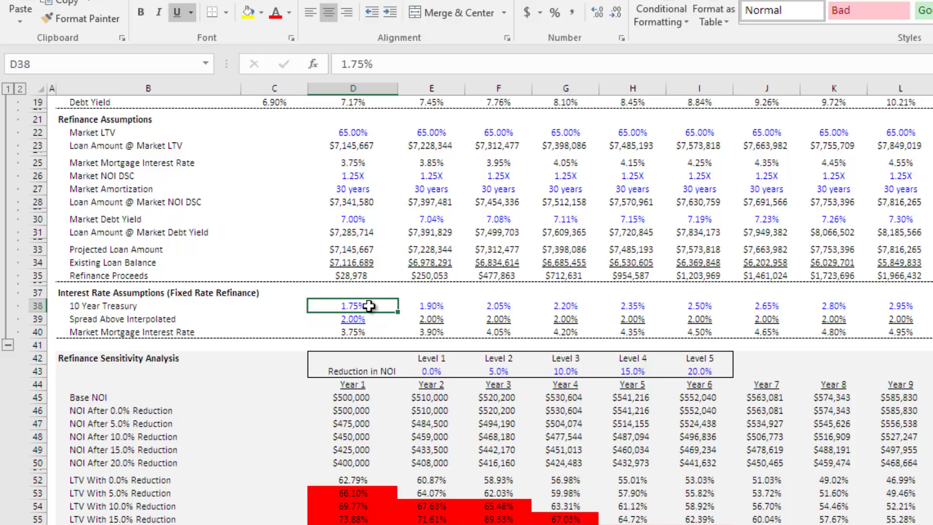
left_click(427, 305)
left_click(488, 305)
left_click(563, 305)
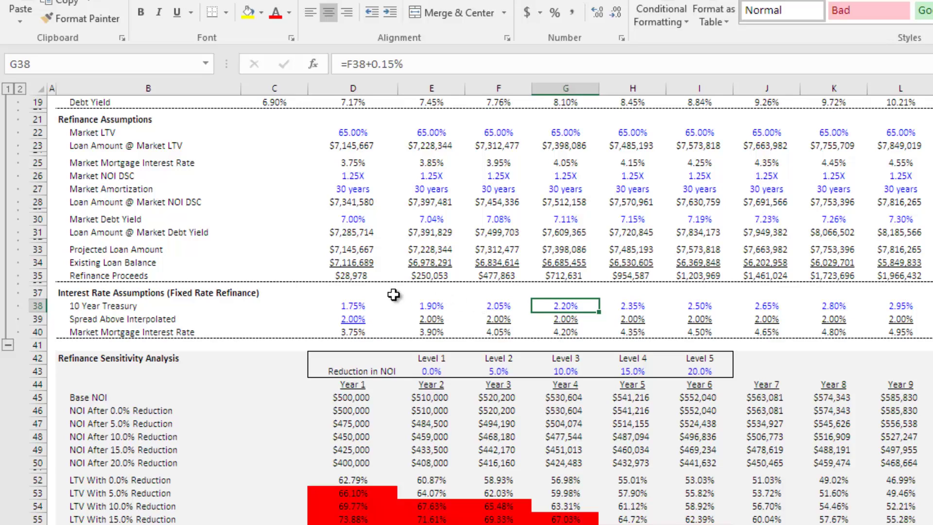
left_click(355, 303)
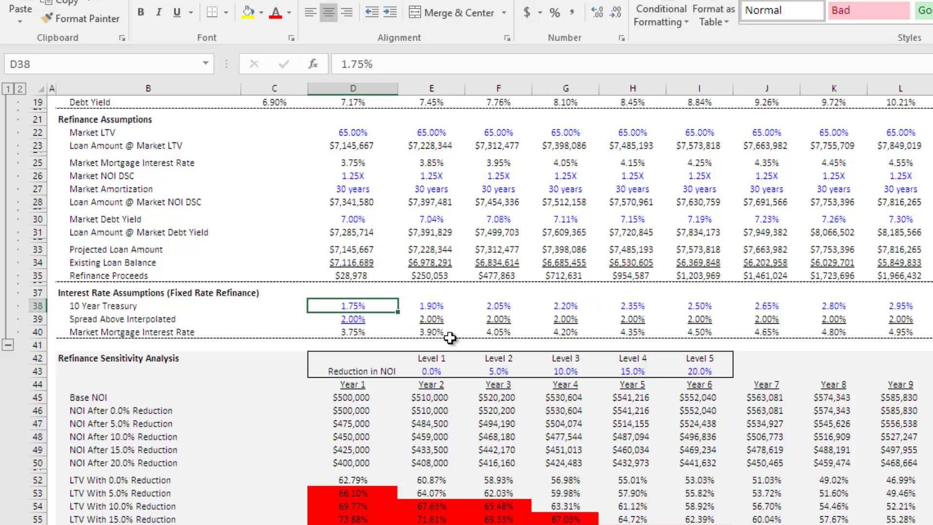
left_click_drag(384, 306, 932, 307)
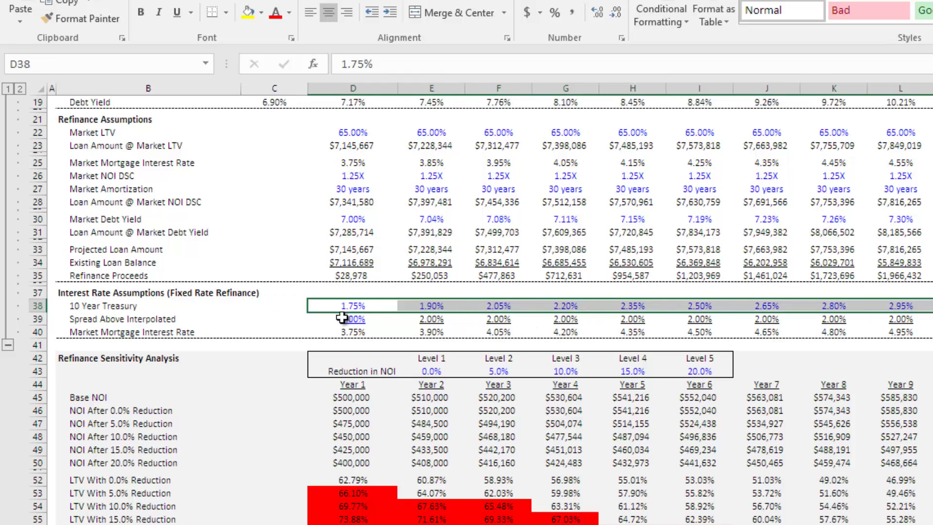
left_click(362, 307)
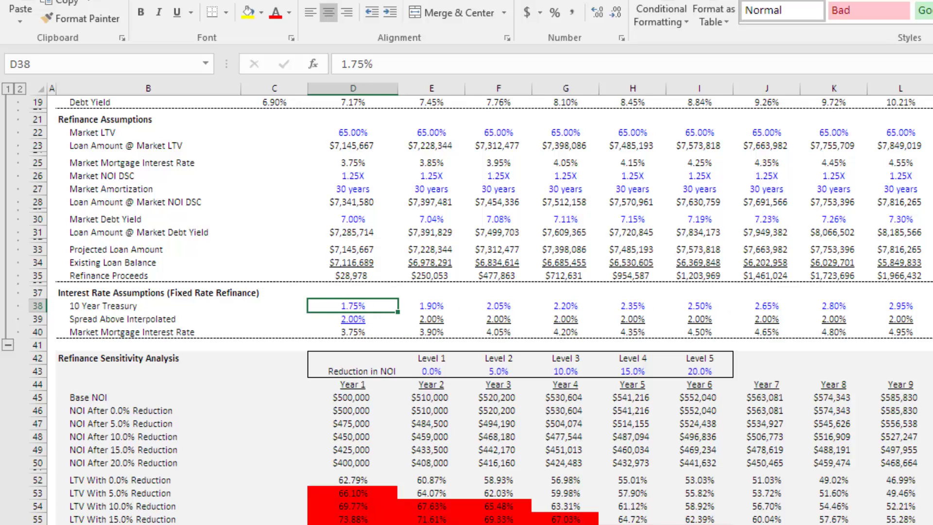
scroll(614, 381, "up", 4)
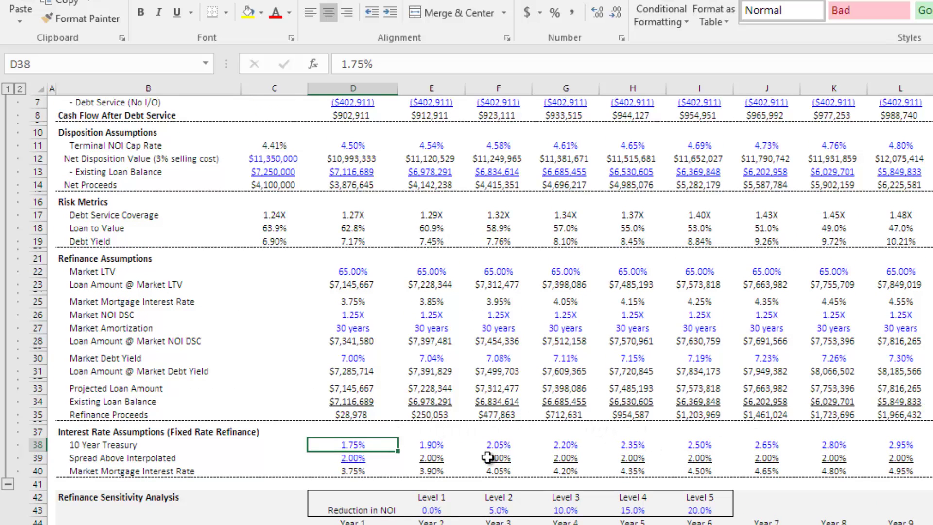
scroll(484, 458, "down", 2)
left_click(365, 388)
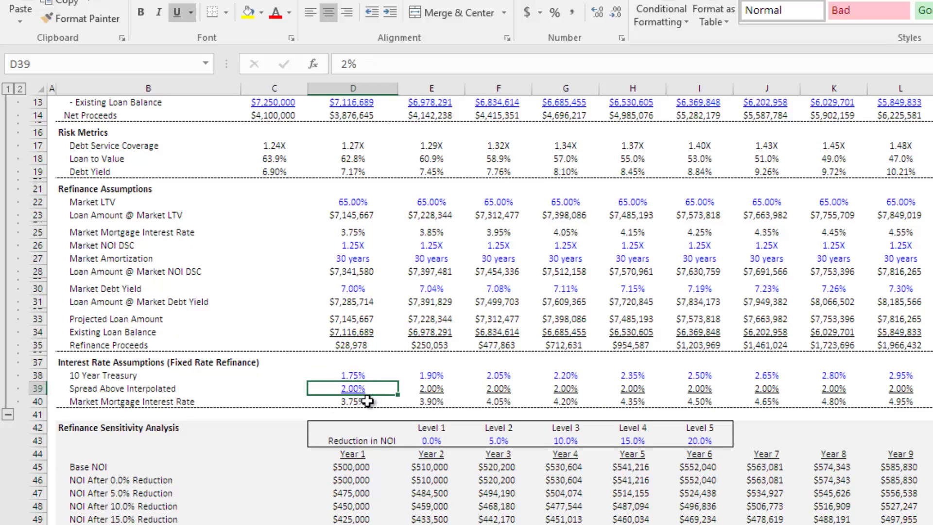
left_click(367, 400)
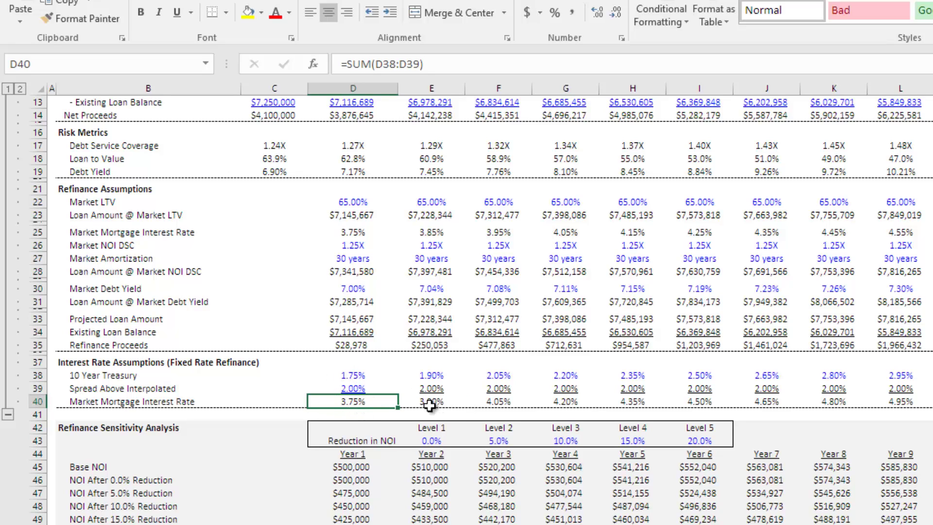
left_click(459, 402)
left_click(500, 402)
left_click(573, 402)
left_click(637, 403)
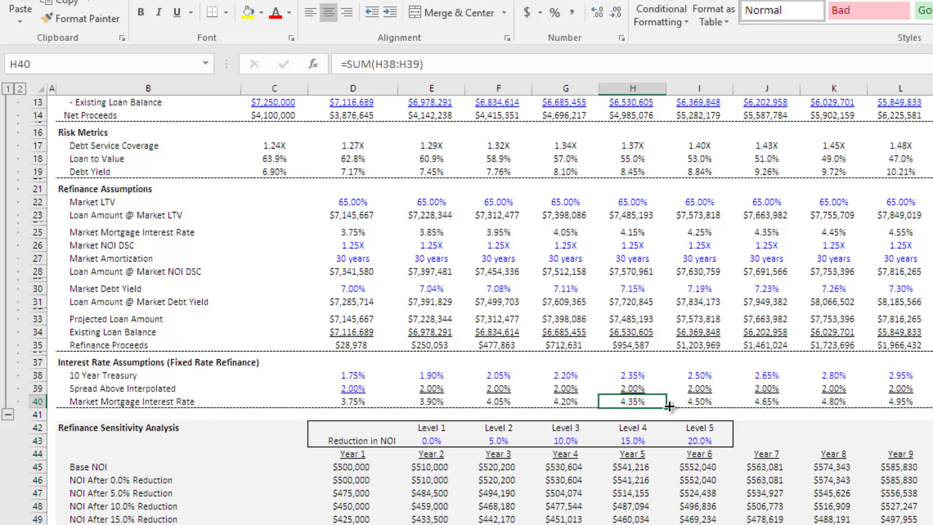
left_click(695, 400)
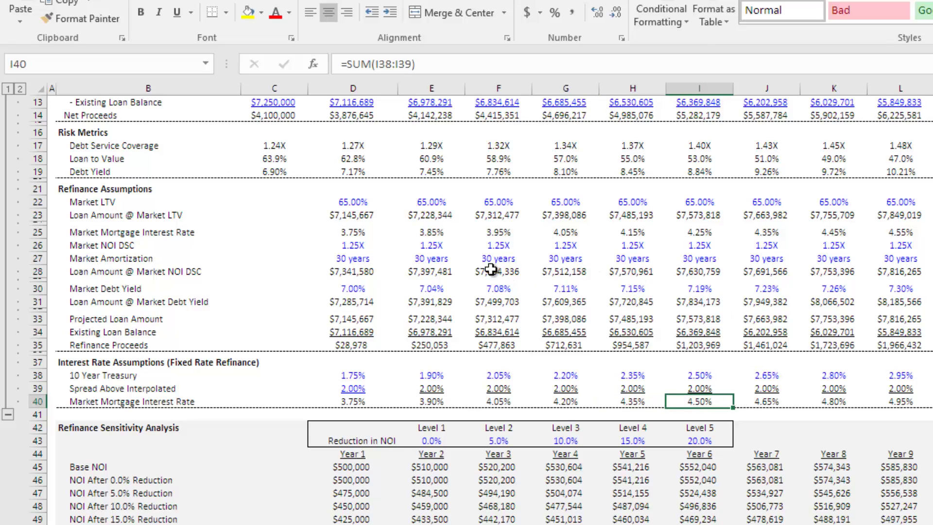
left_click(369, 258)
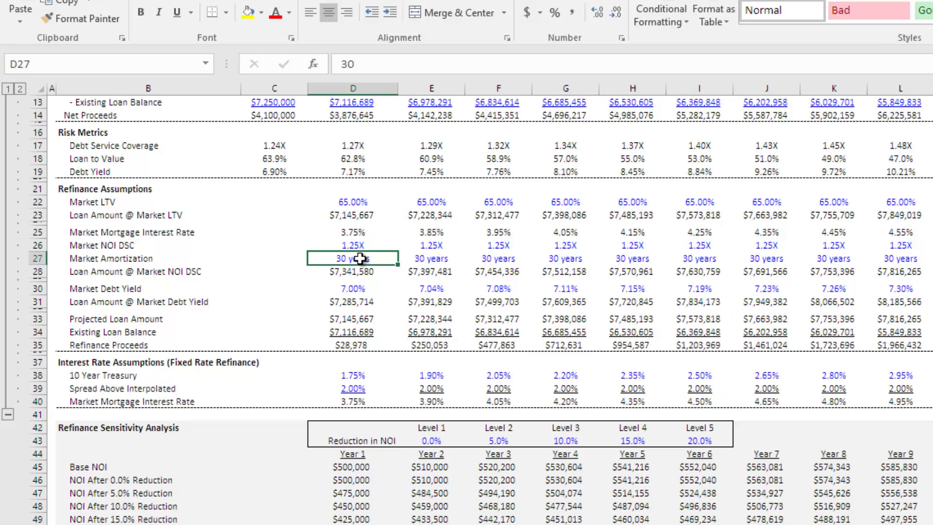
left_click(363, 201)
left_click(365, 248)
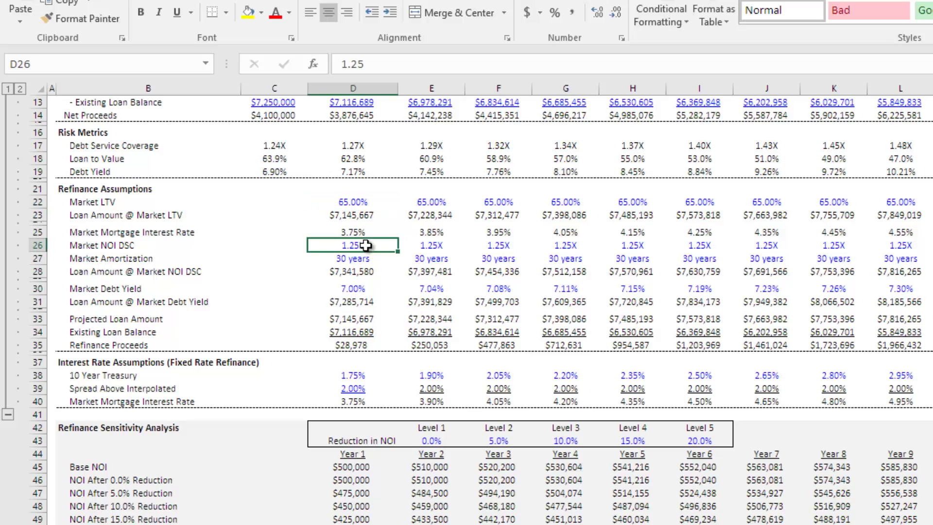
left_click(368, 289)
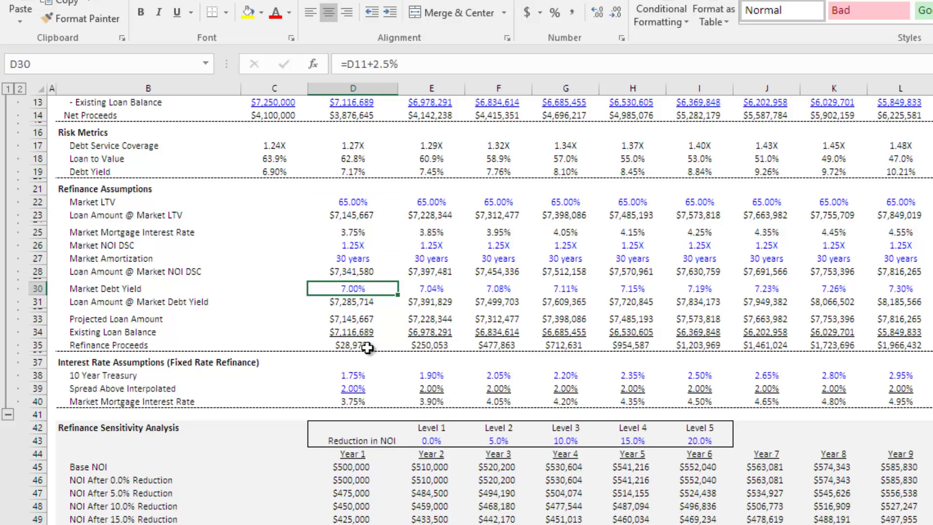
left_click(365, 400)
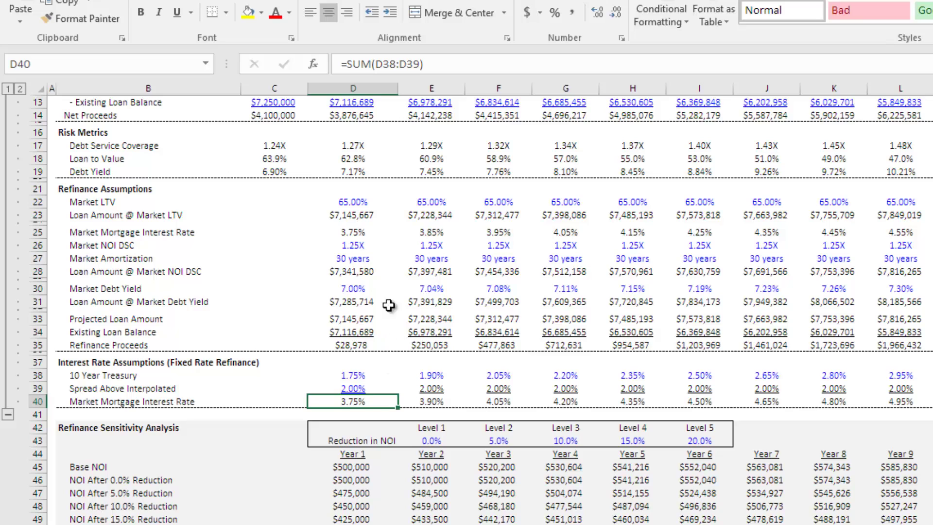
left_click(692, 402)
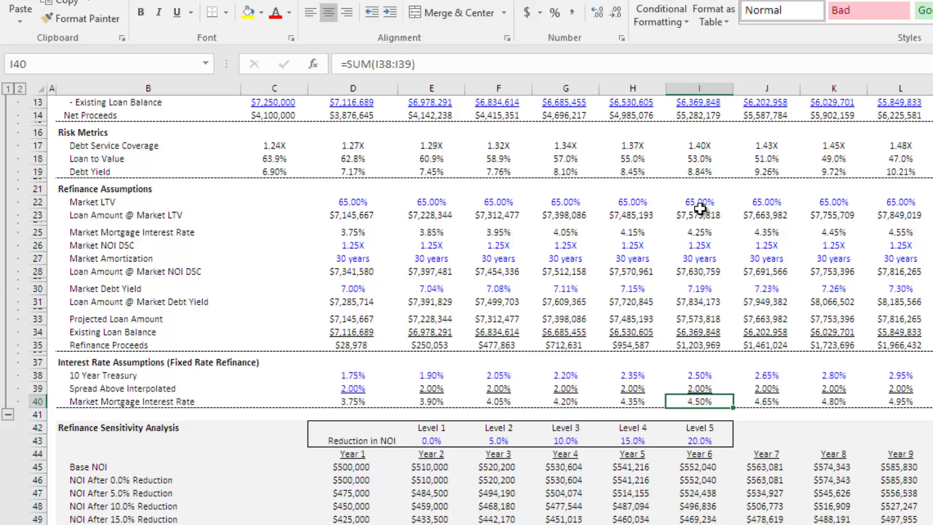
left_click_drag(702, 213, 695, 319)
left_click(693, 290)
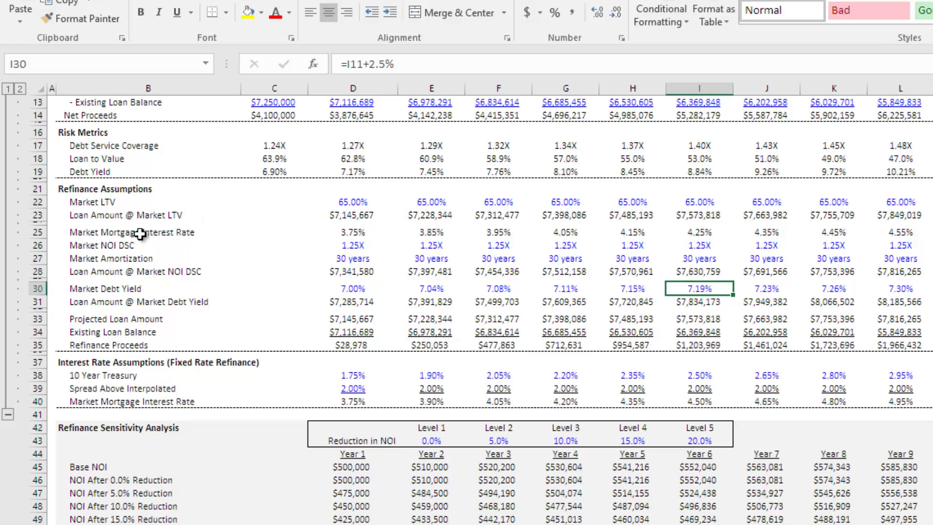
- From C41, collapse assumption rows 4–40 to outline level 1, leaving only the sensitivity table
left_click_drag(125, 363, 128, 375)
left_click(249, 417)
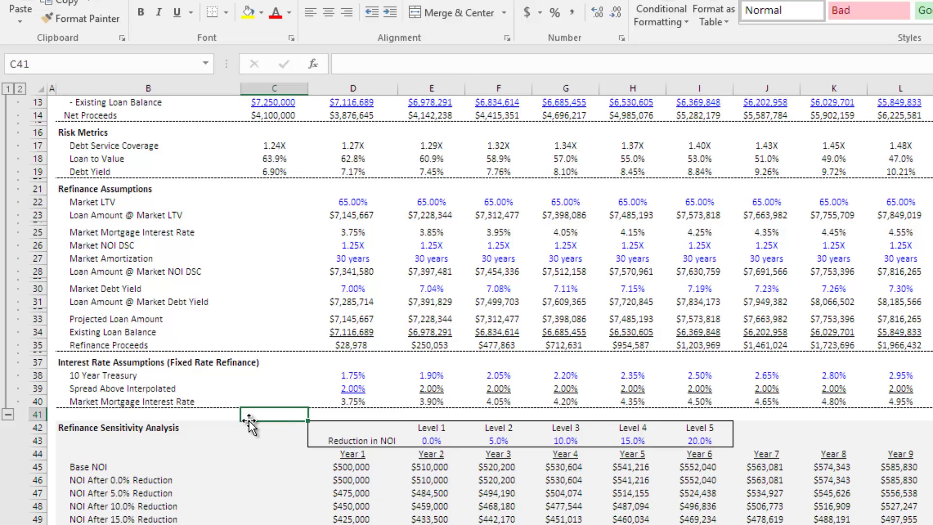
scroll(249, 419, "down", 2)
scroll(249, 419, "up", 5)
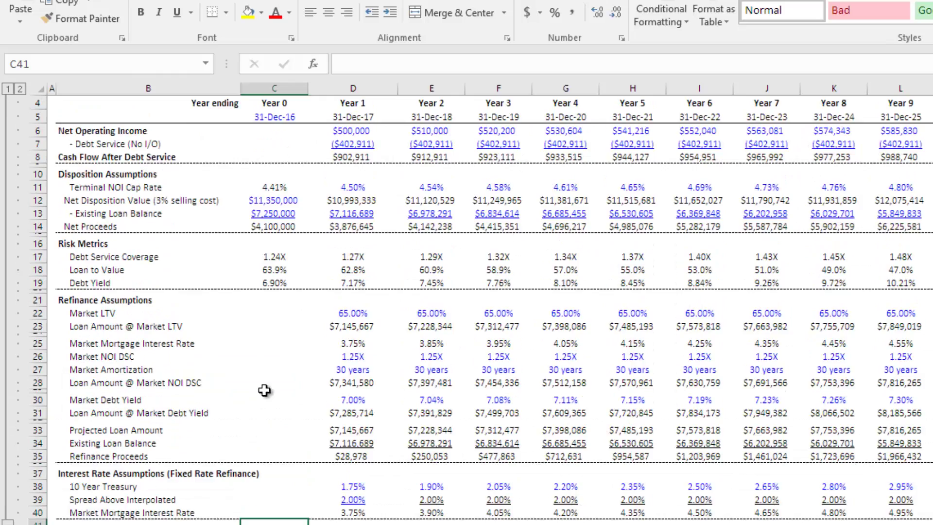
scroll(264, 389, "up", 1)
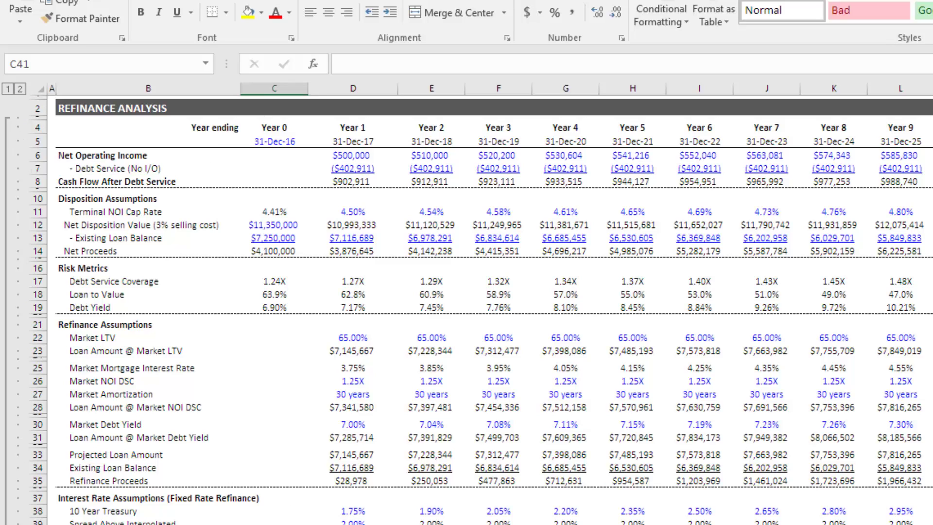
left_click(9, 89)
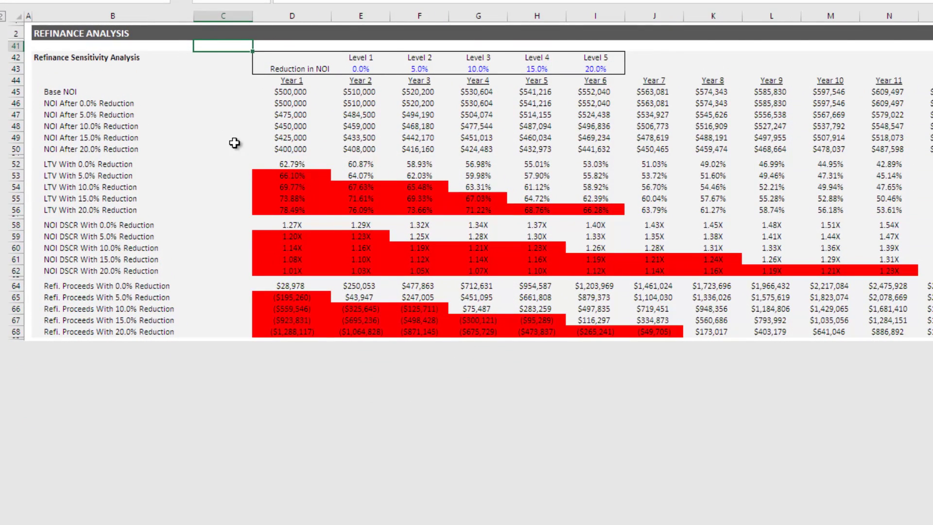
left_click(66, 89)
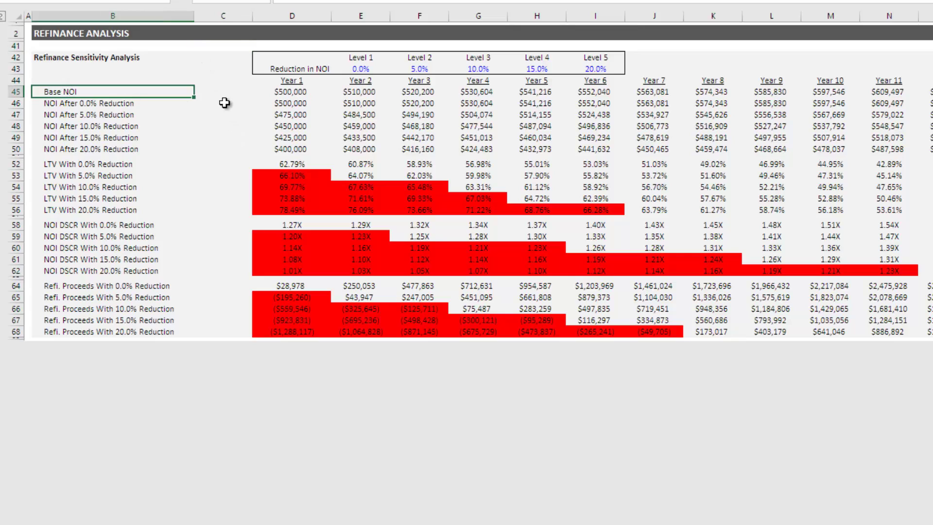
left_click_drag(329, 91, 929, 92)
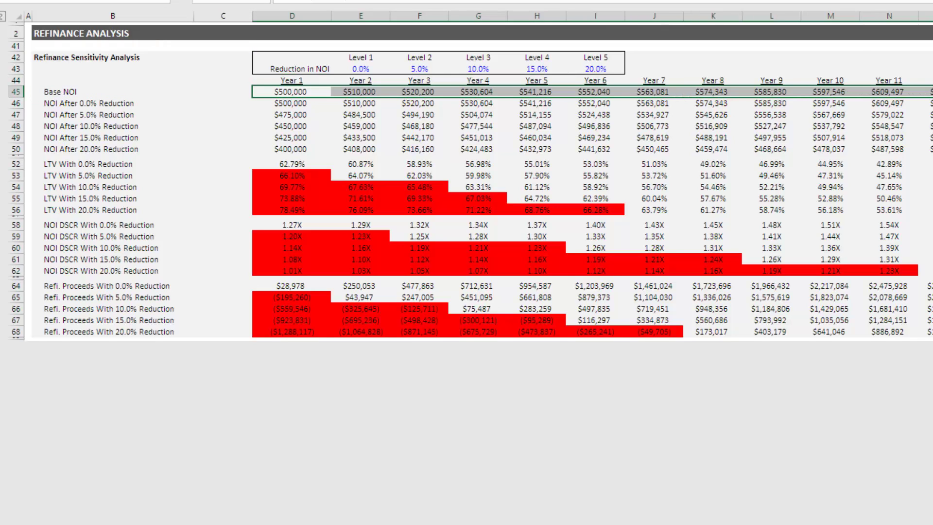
left_click(313, 89)
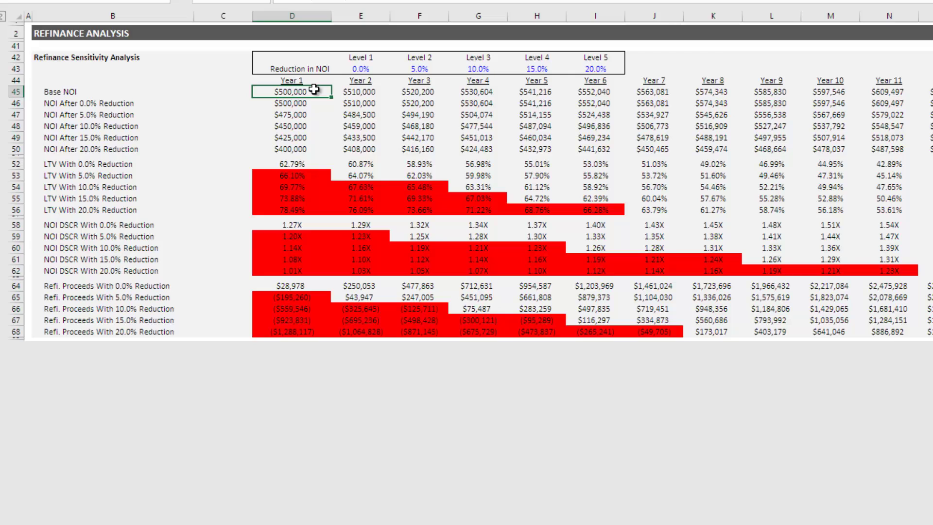
left_click(364, 68)
left_click(359, 57)
left_click(418, 58)
left_click(467, 58)
left_click(534, 58)
left_click_drag(360, 58, 591, 57)
left_click(359, 68)
left_click(104, 103)
left_click(81, 92)
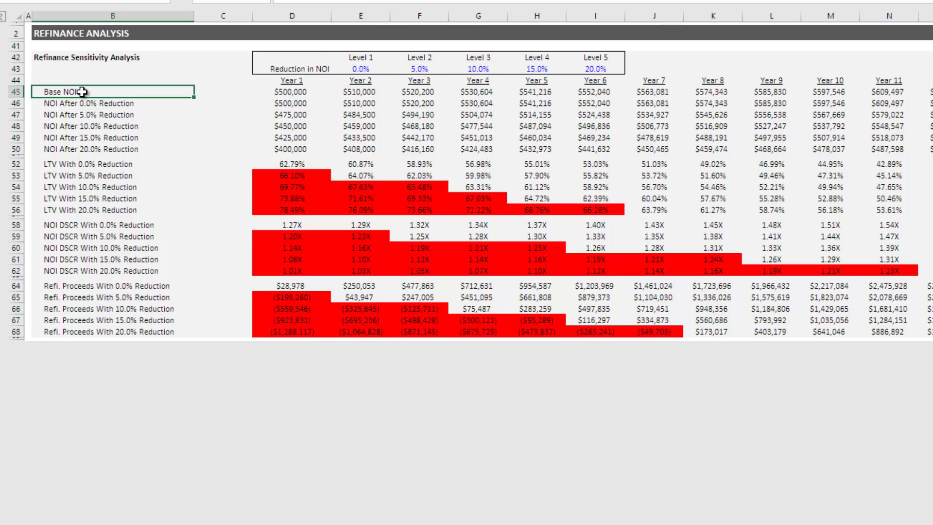
left_click(358, 70)
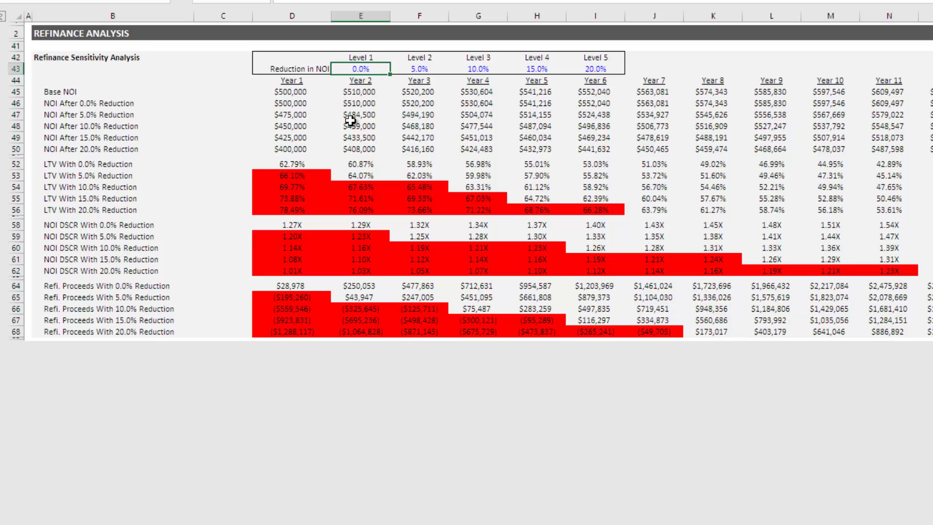
left_click(420, 69)
left_click(294, 71)
left_click(410, 70)
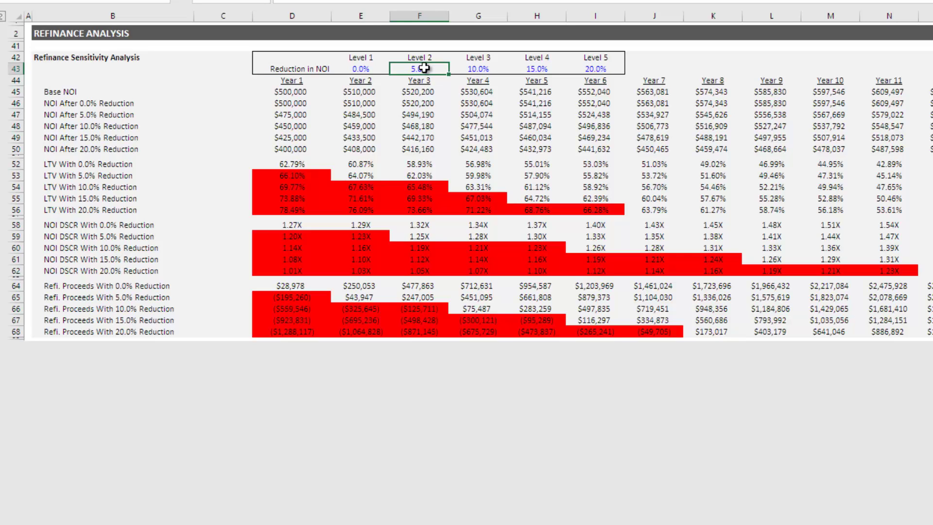
left_click(478, 69)
left_click(536, 68)
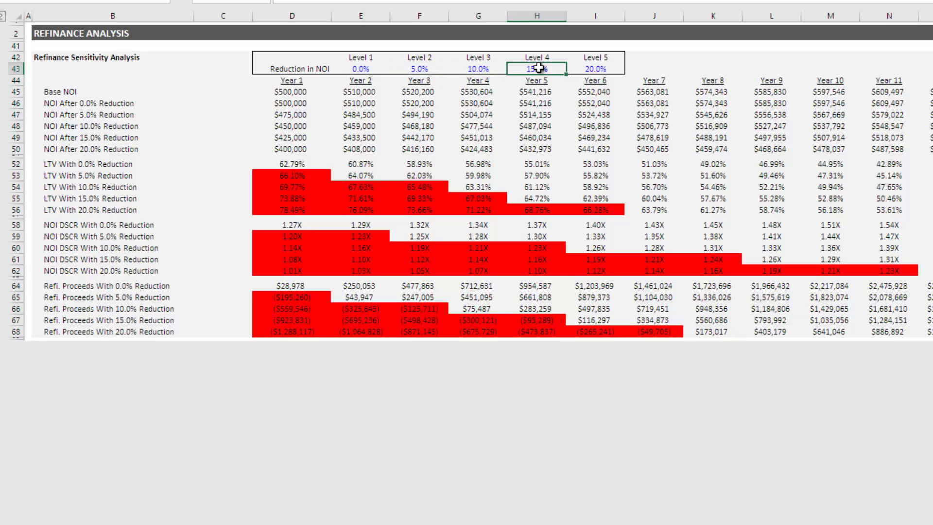
left_click(592, 65)
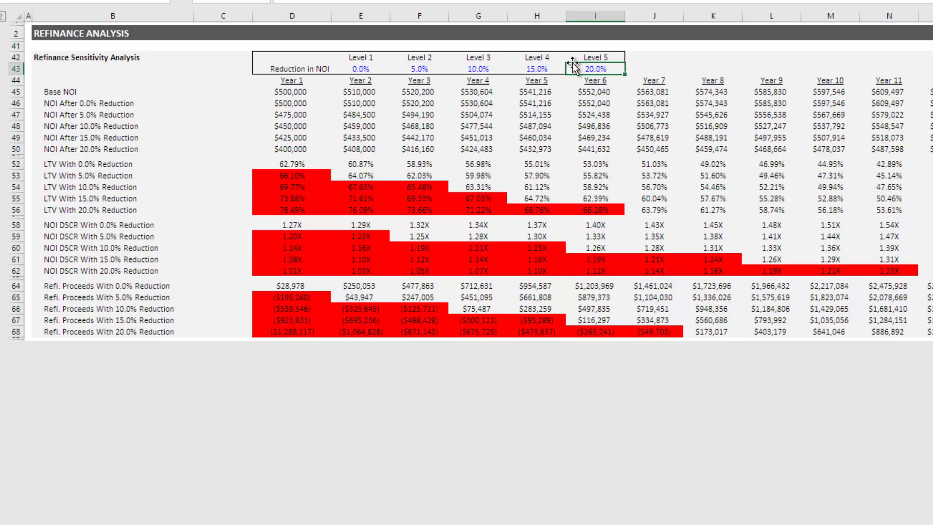
left_click(81, 103)
left_click_drag(294, 107, 421, 106)
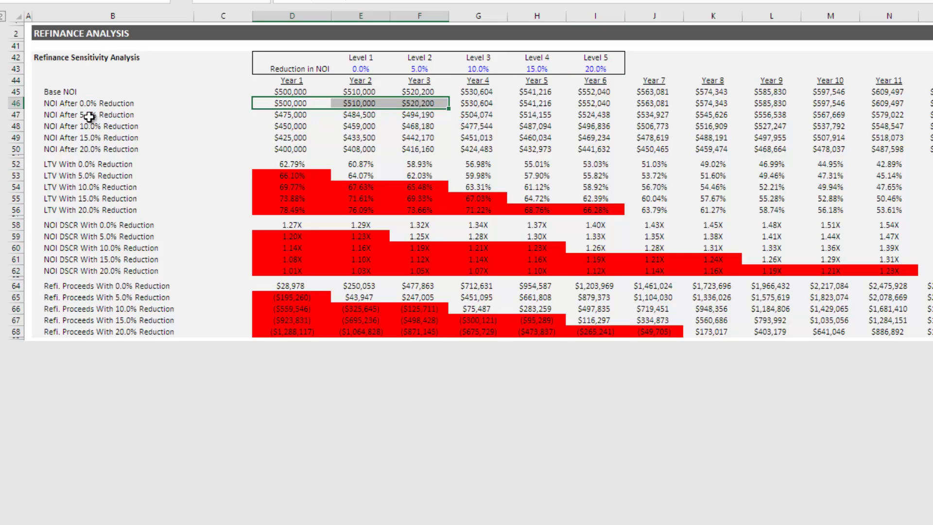
left_click(152, 119)
left_click_drag(153, 121, 360, 146)
left_click(343, 116)
left_click(360, 147)
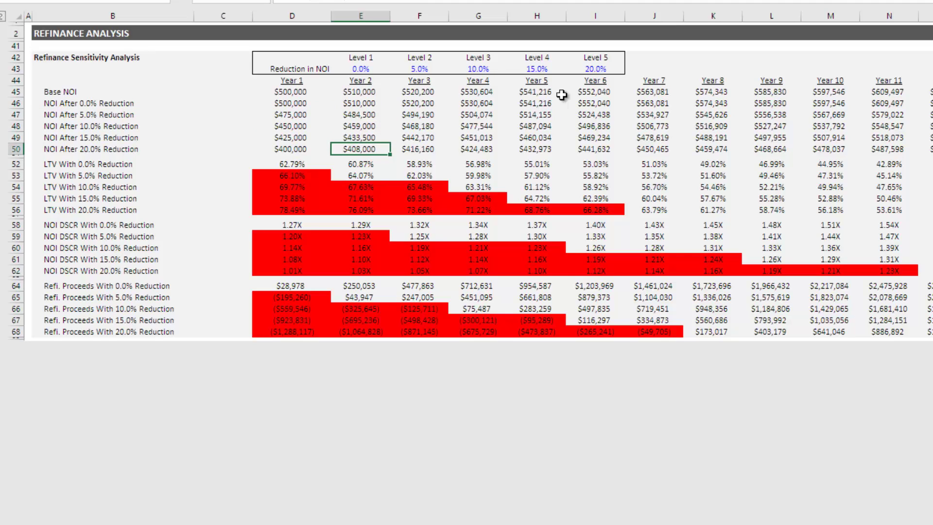
left_click_drag(536, 80, 537, 138)
left_click_drag(663, 82, 655, 139)
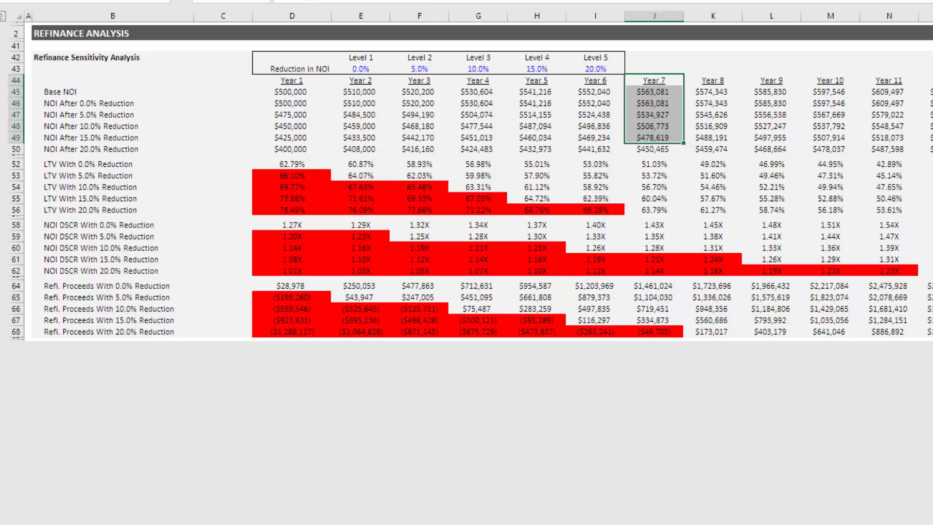
left_click(926, 126)
left_click(293, 115)
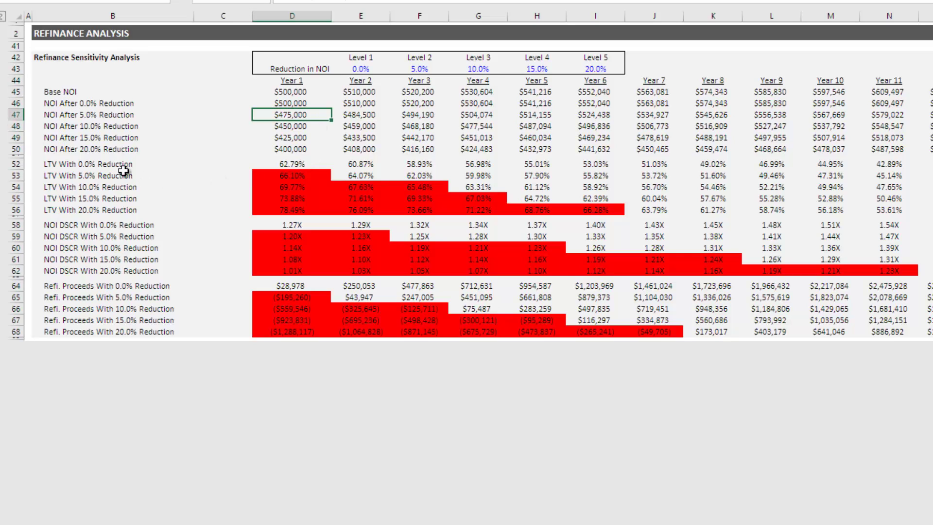
left_click_drag(56, 165, 132, 199)
left_click(275, 167)
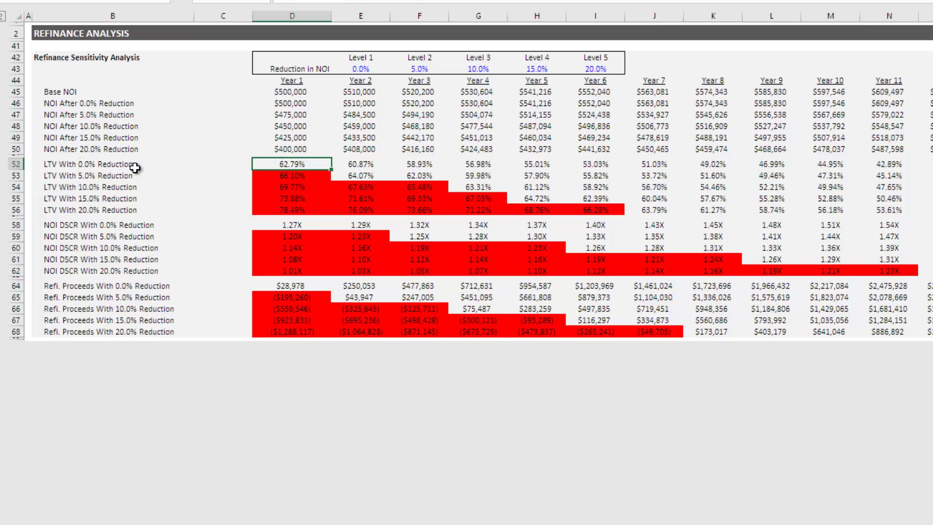
key("ctrl+Left")
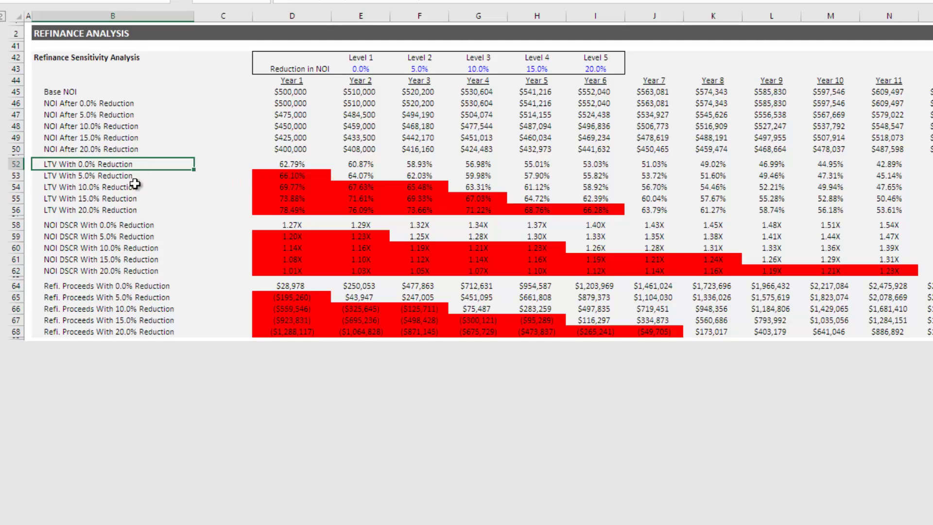
key("ctrl+shift+Down")
left_click(130, 224)
key("ctrl+shift+Down")
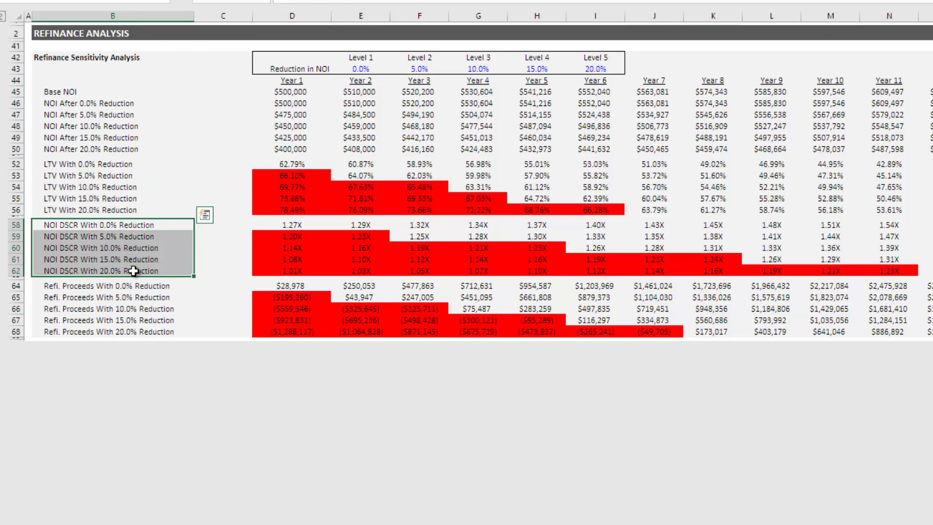
left_click_drag(131, 287, 136, 331)
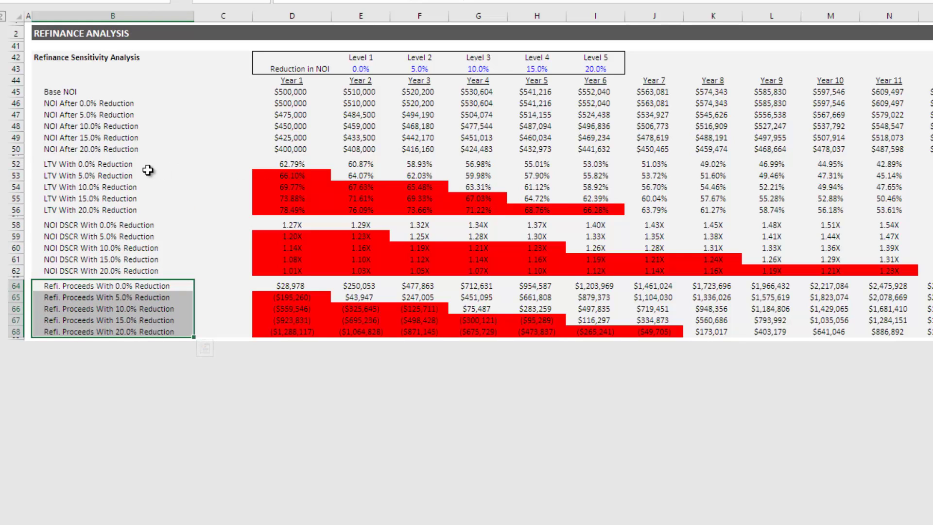
left_click_drag(78, 166, 110, 331)
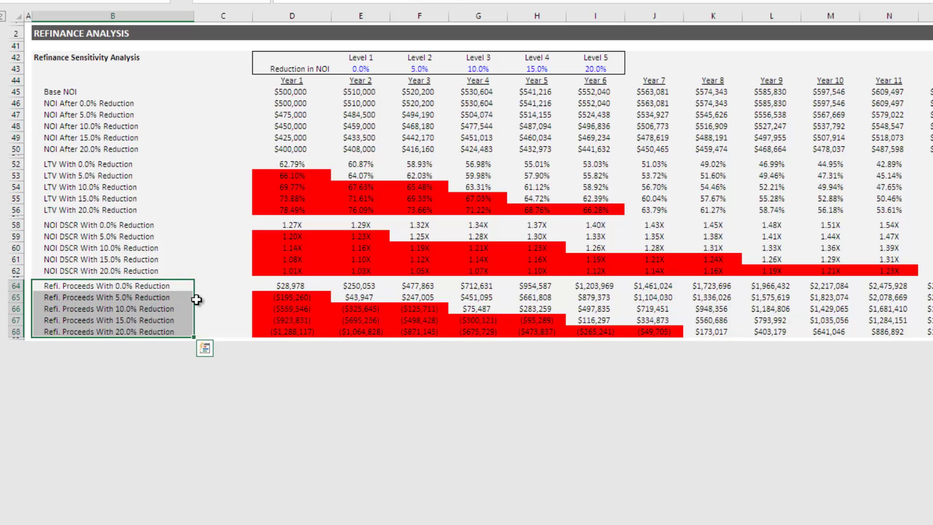
left_click(286, 287)
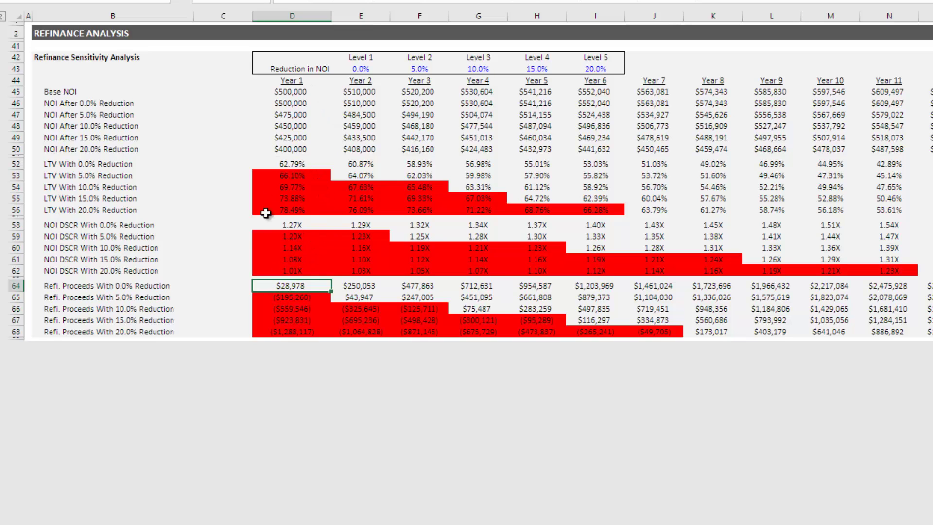
left_click(307, 163)
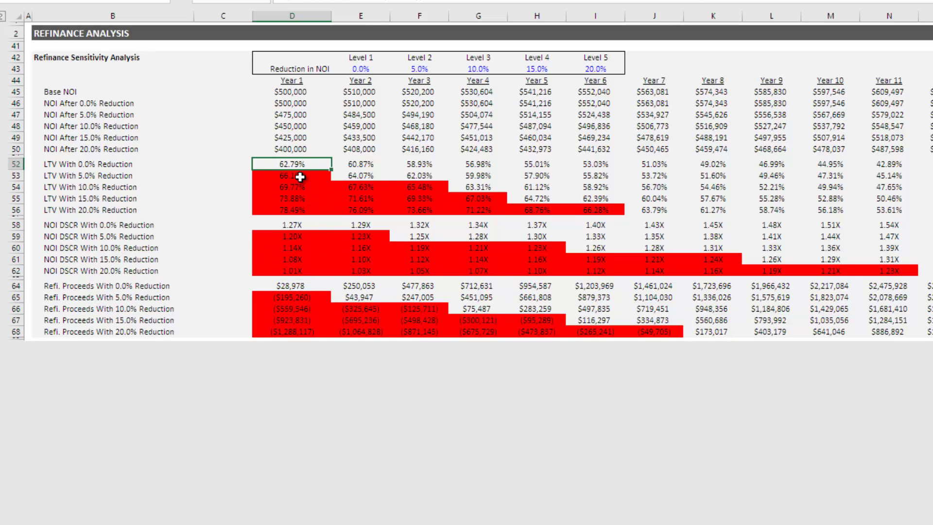
left_click(300, 176)
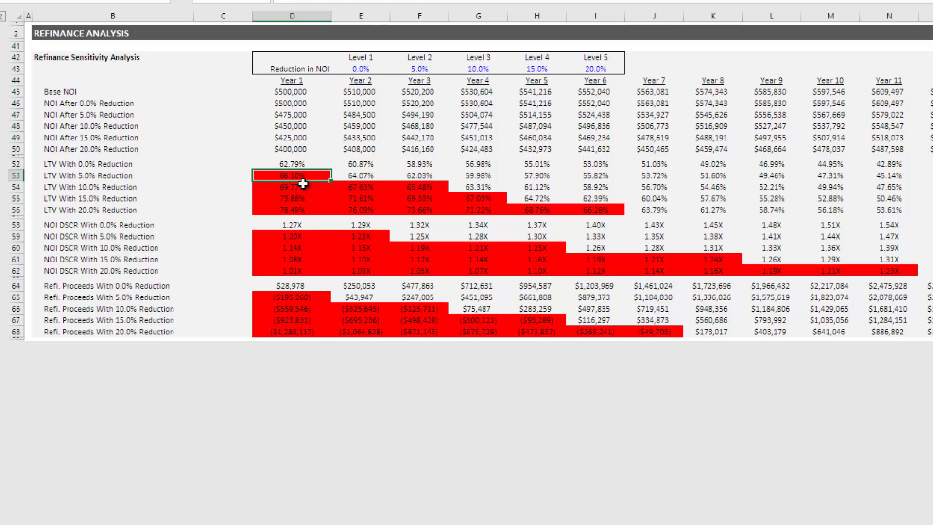
left_click(307, 188)
left_click(346, 187)
left_click(404, 188)
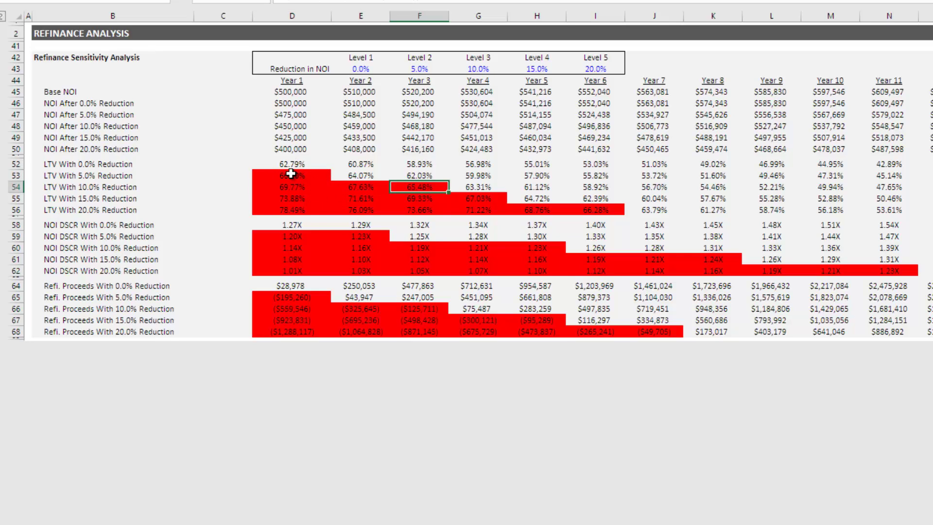
left_click_drag(297, 164, 294, 210)
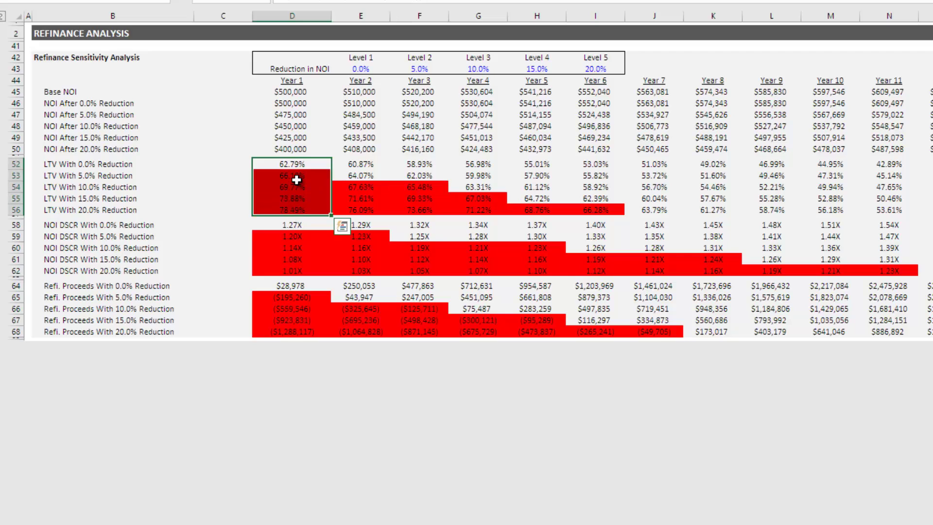
left_click(281, 180)
left_click(128, 178)
left_click(146, 237)
left_click(148, 295)
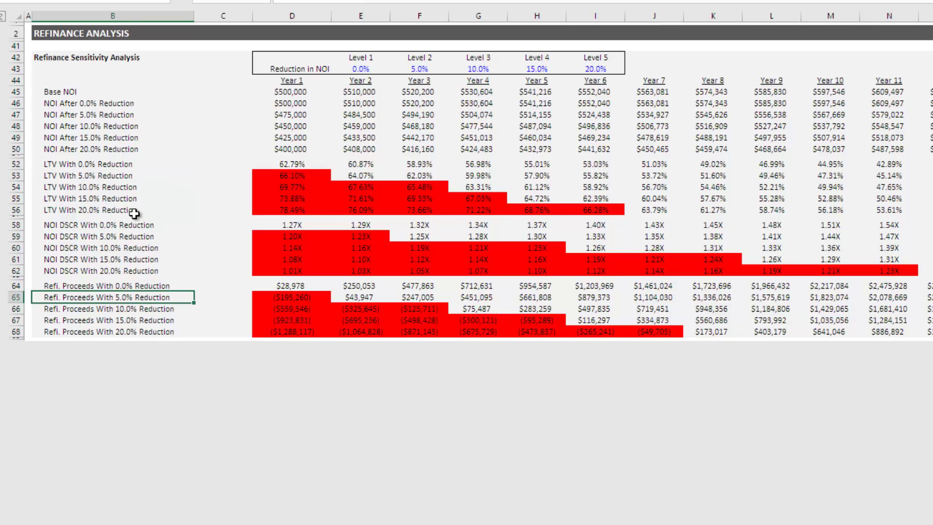
left_click(111, 179)
left_click(116, 236)
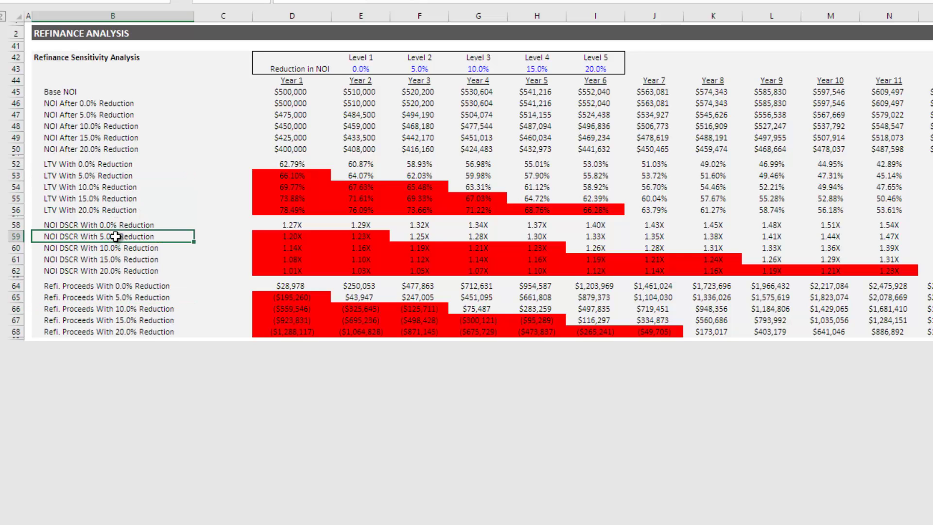
left_click(103, 297)
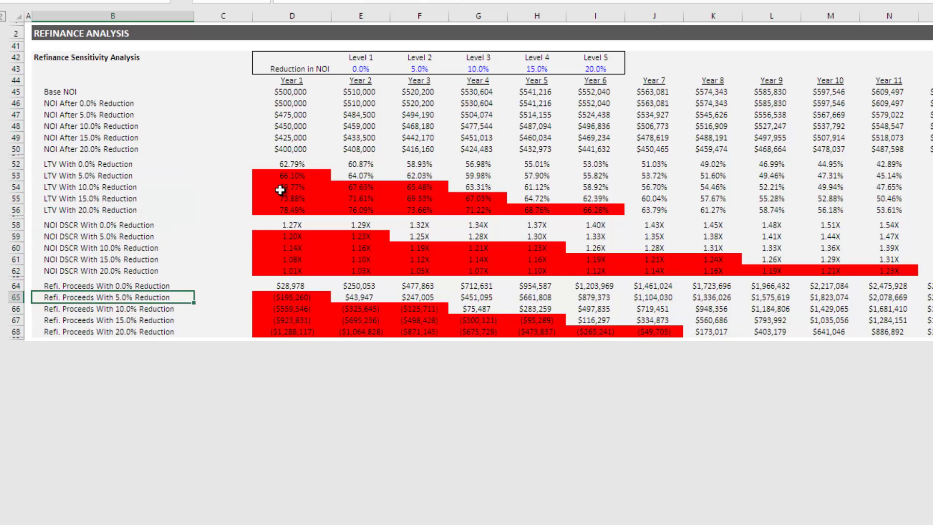
left_click(295, 163)
left_click(301, 226)
left_click(296, 288)
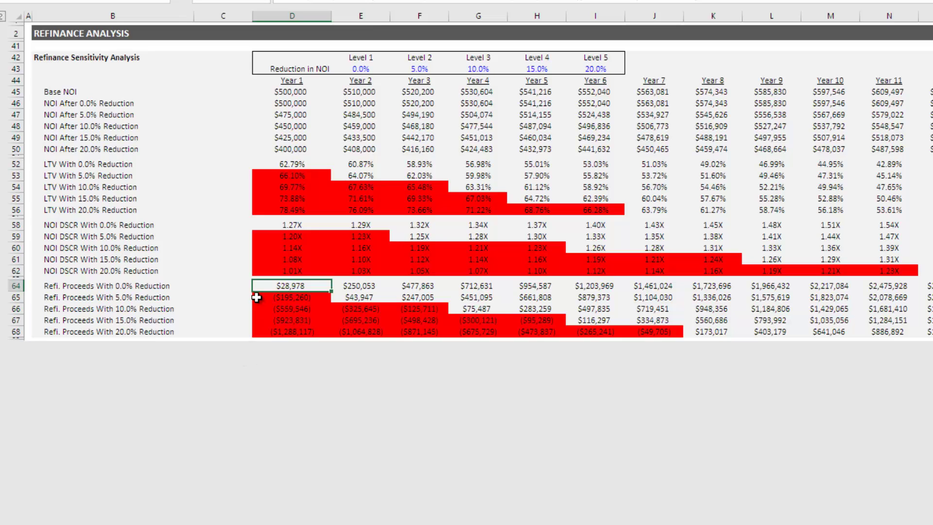
left_click(301, 176)
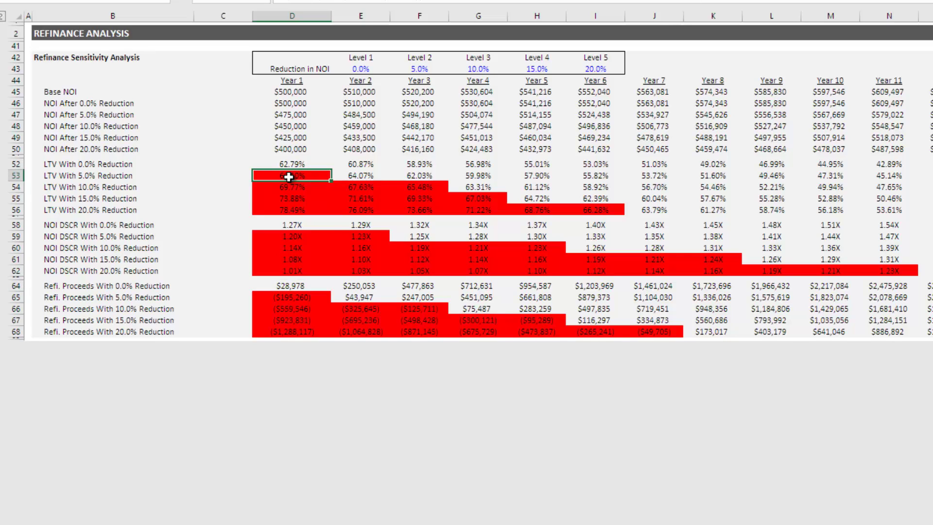
left_click(284, 237)
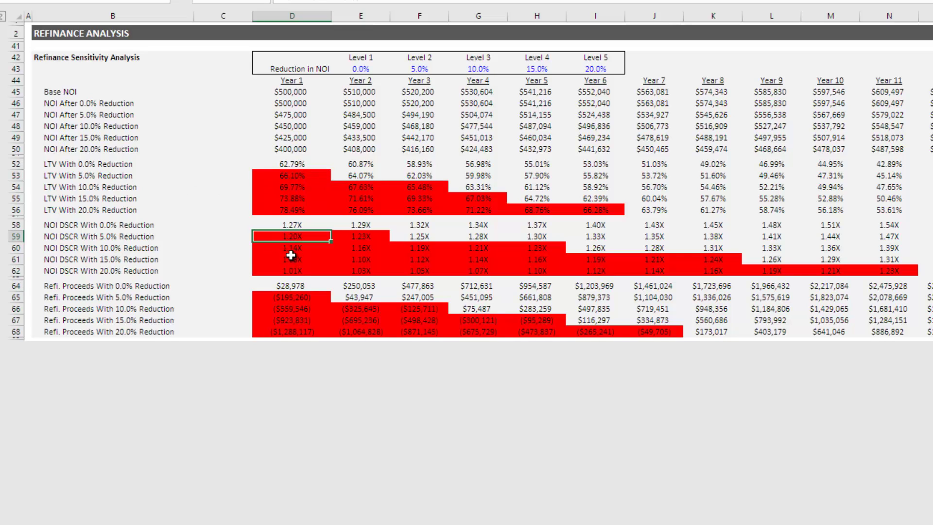
left_click(291, 297)
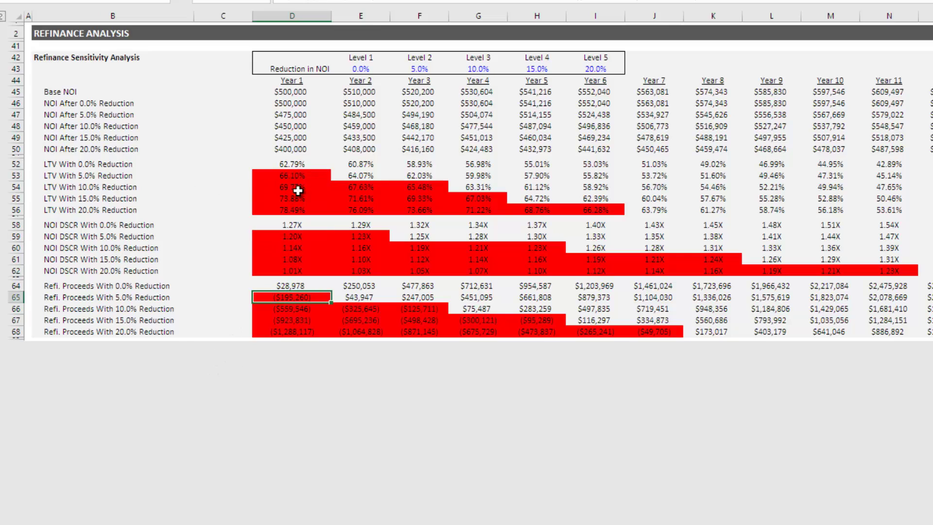
left_click(357, 175)
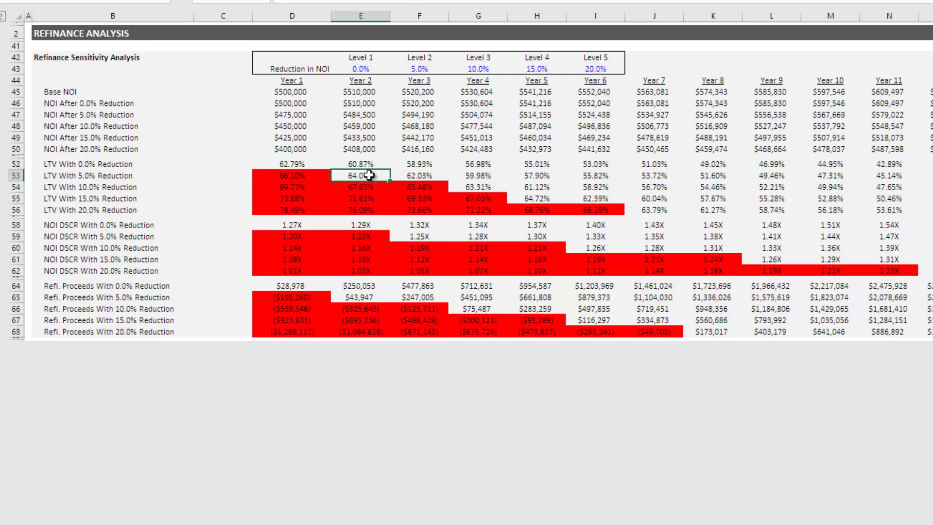
left_click(367, 232)
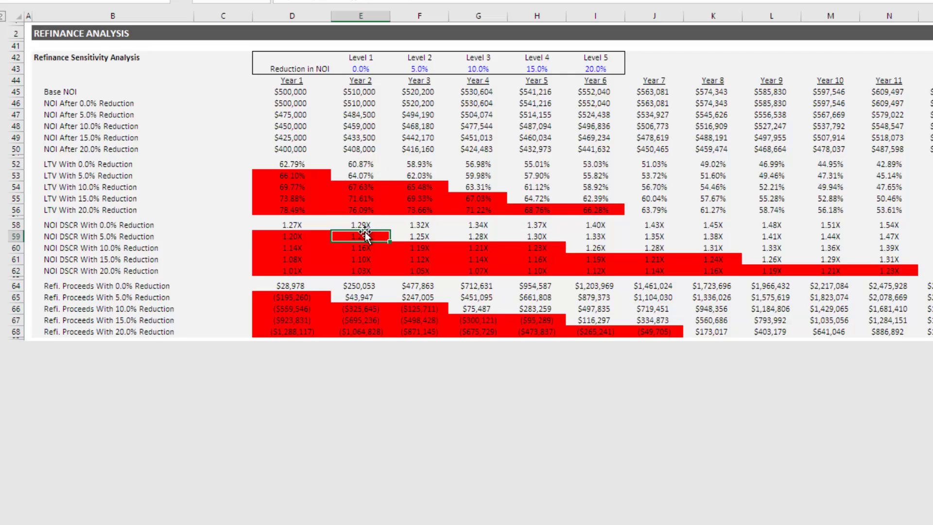
left_click_drag(296, 176, 439, 208)
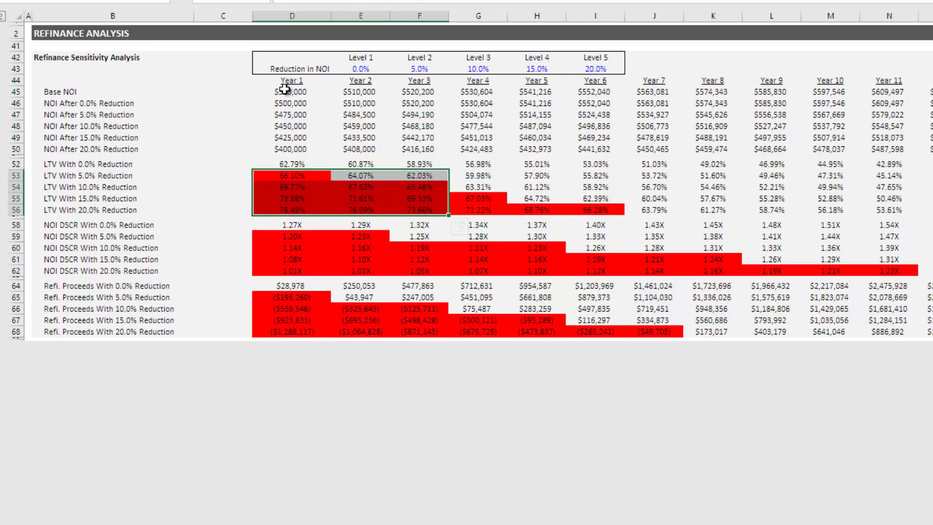
left_click(295, 207)
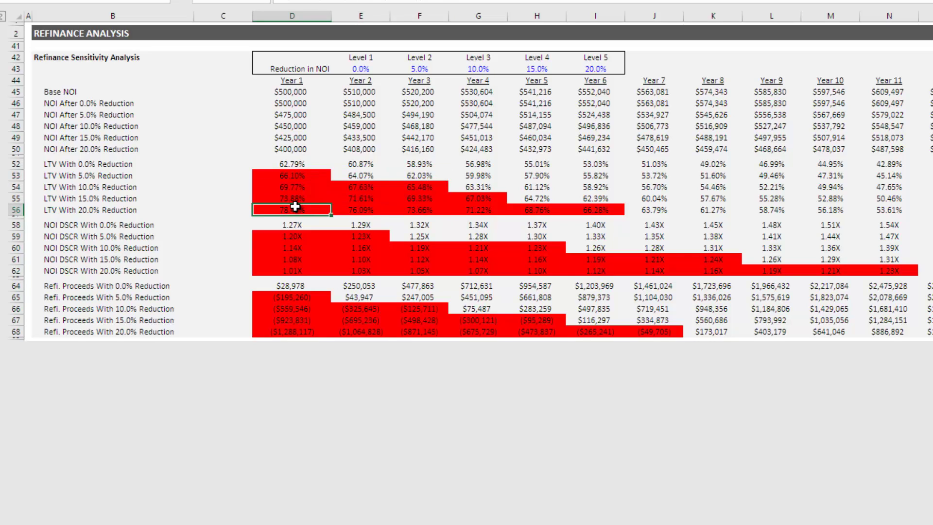
left_click(359, 208)
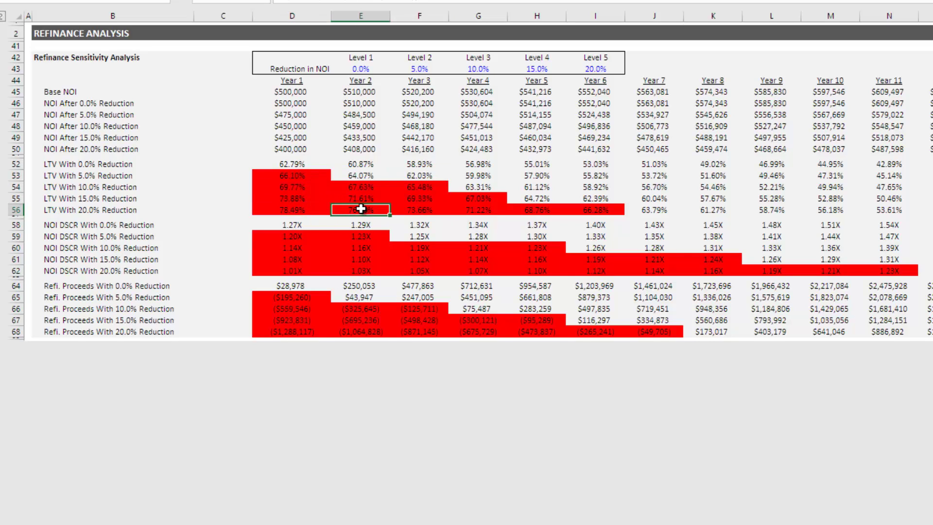
left_click(419, 209)
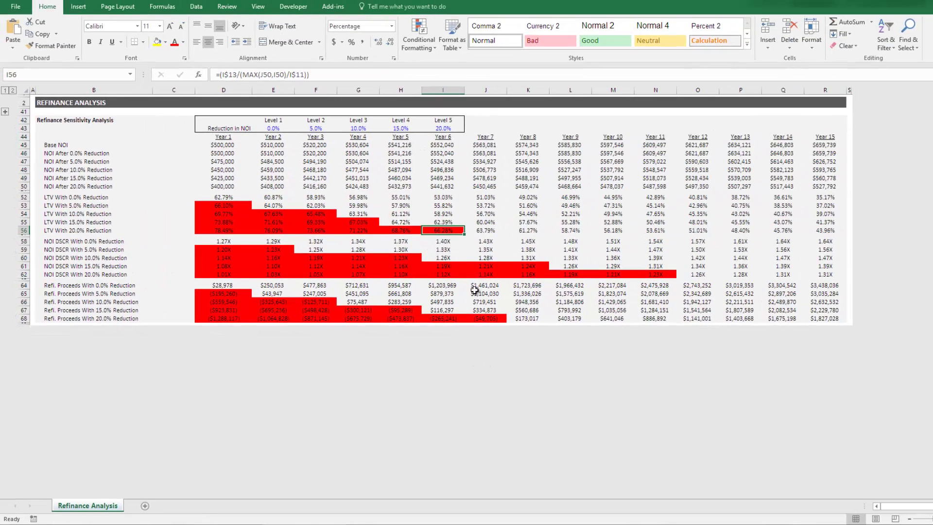
left_click(701, 274)
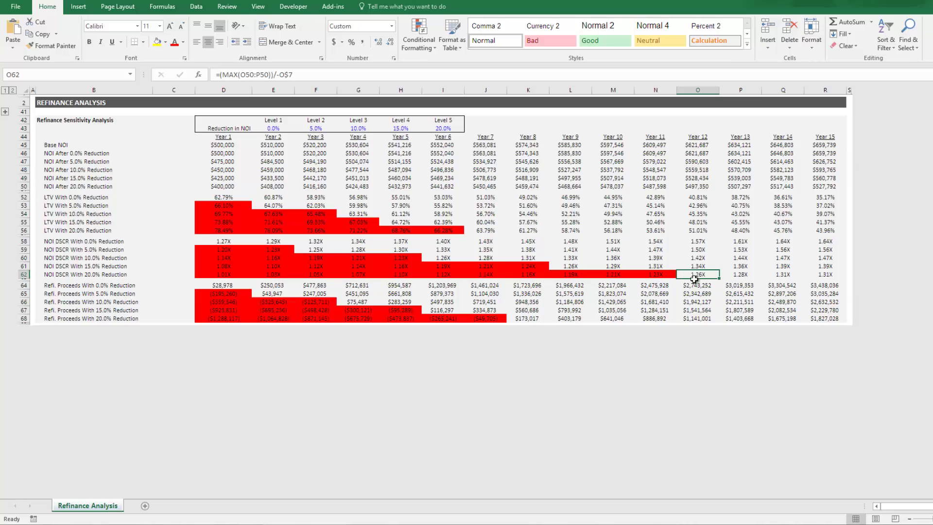